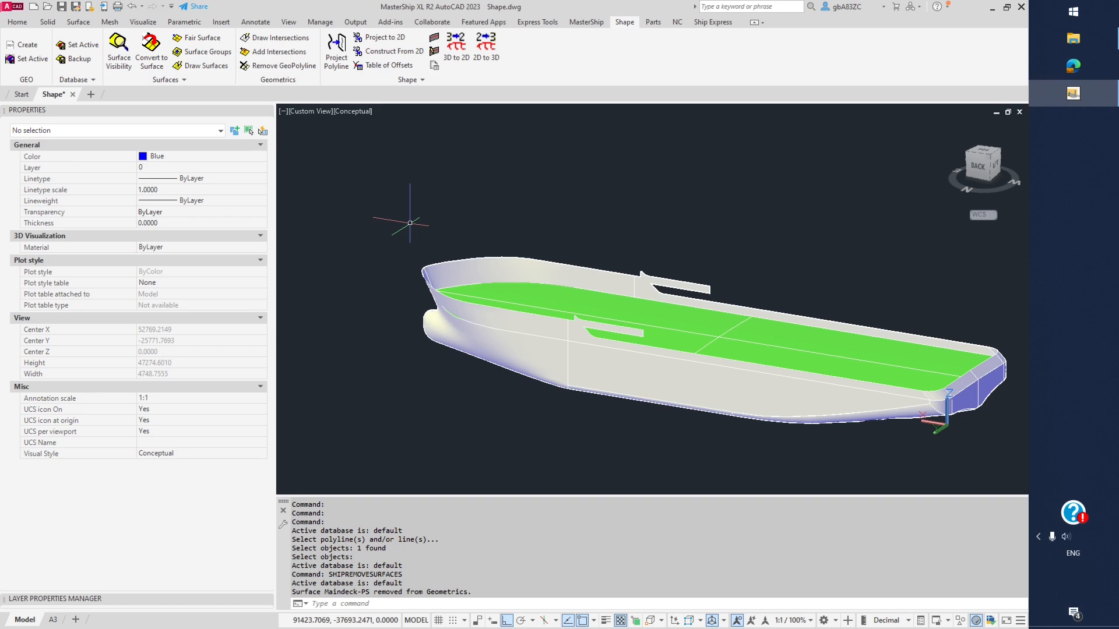
- Switch to File Explorer, locate Shape.dwg in the P123-Concept project folder, and return to the drawing
{"action": "left_click", "coordinate": [1048, 41]}
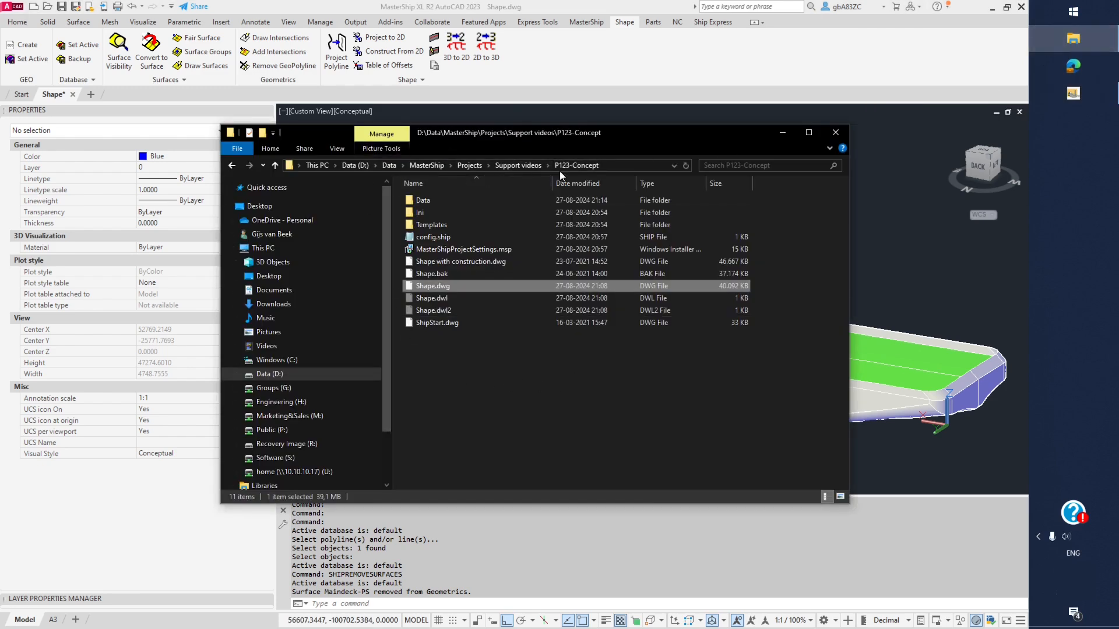
{"action": "left_click", "coordinate": [474, 380]}
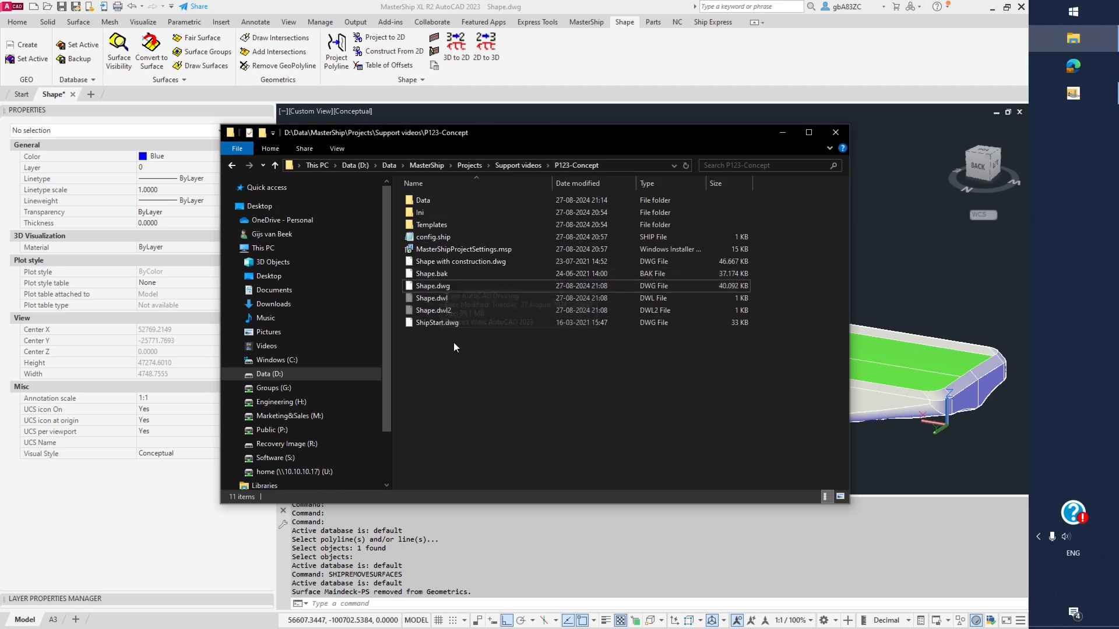
{"action": "left_click", "coordinate": [436, 287]}
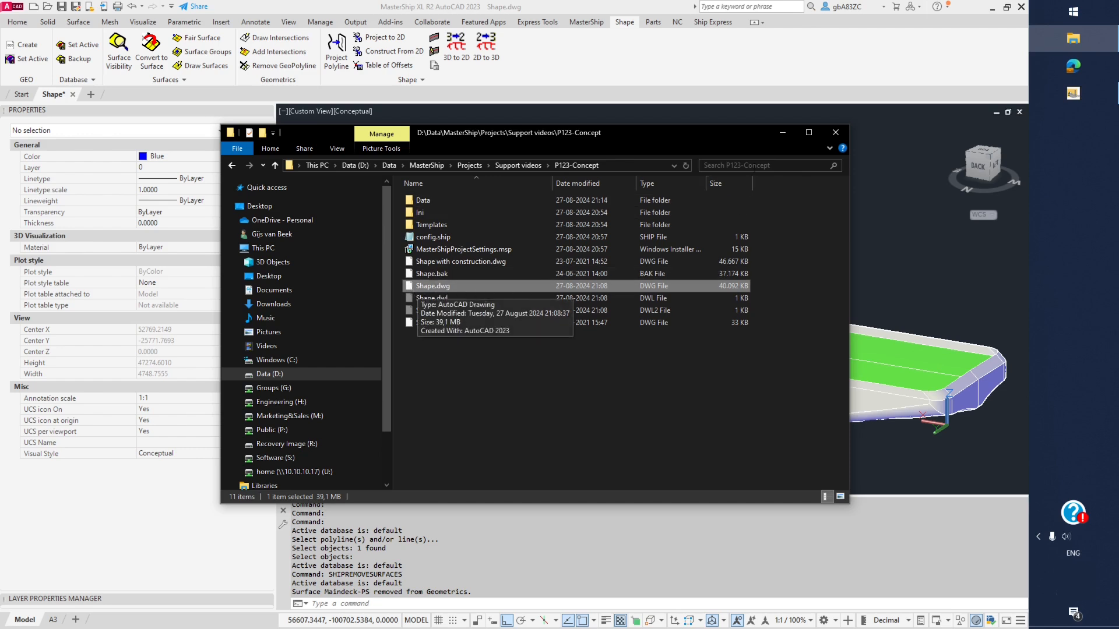
{"action": "left_click", "coordinate": [784, 133]}
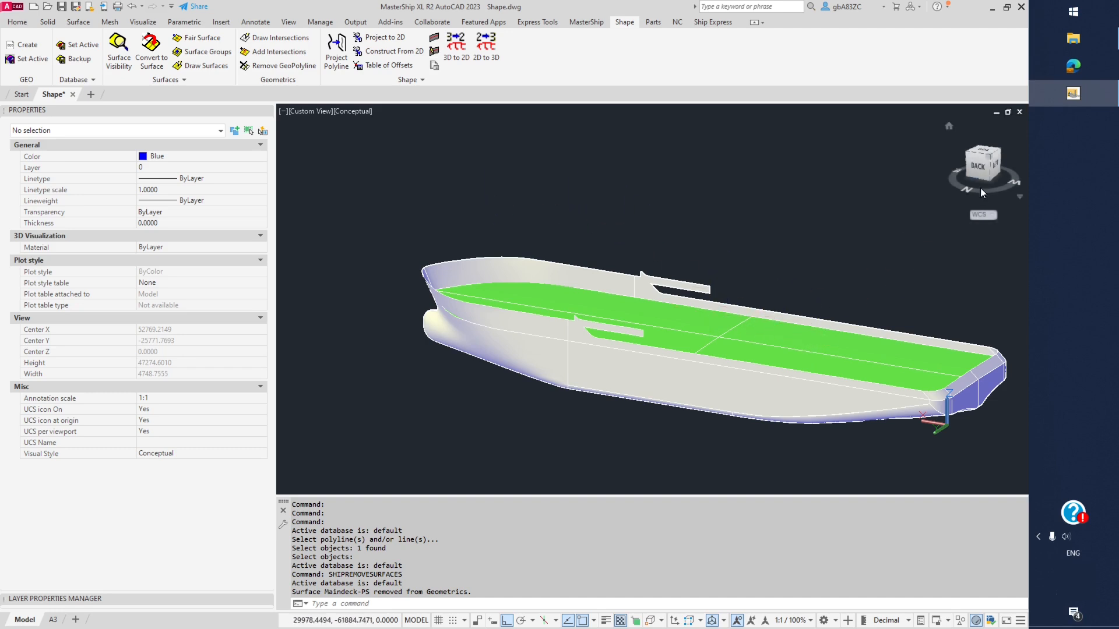
- Examine the ship model's position relative to the origin in the back, left and front views and in a 3D view
{"action": "left_click", "coordinate": [977, 168]}
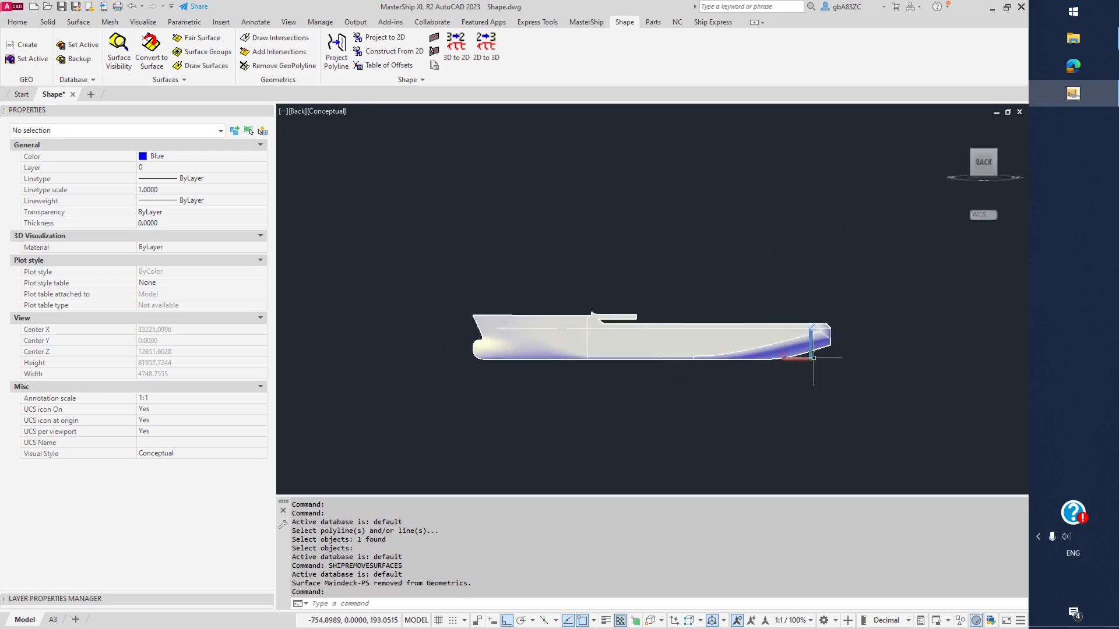
{"action": "scroll", "coordinate": [813, 358], "scroll_direction": "up", "scroll_amount": 4}
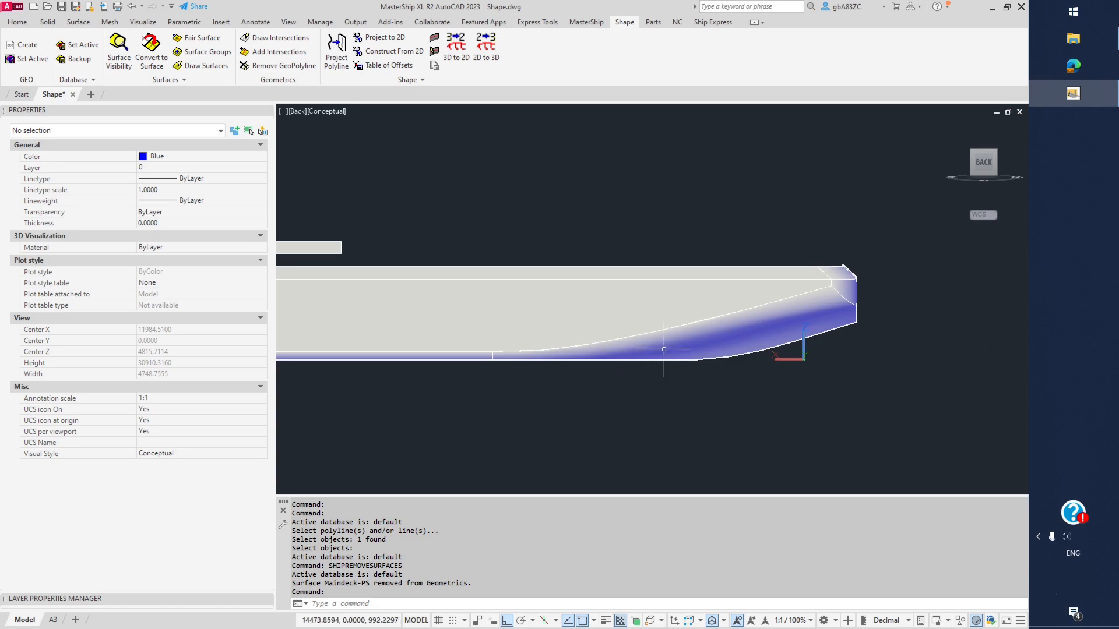
{"action": "middle_click_drag", "start_coordinate": [880, 366], "coordinate": [749, 361], "text": "shift"}
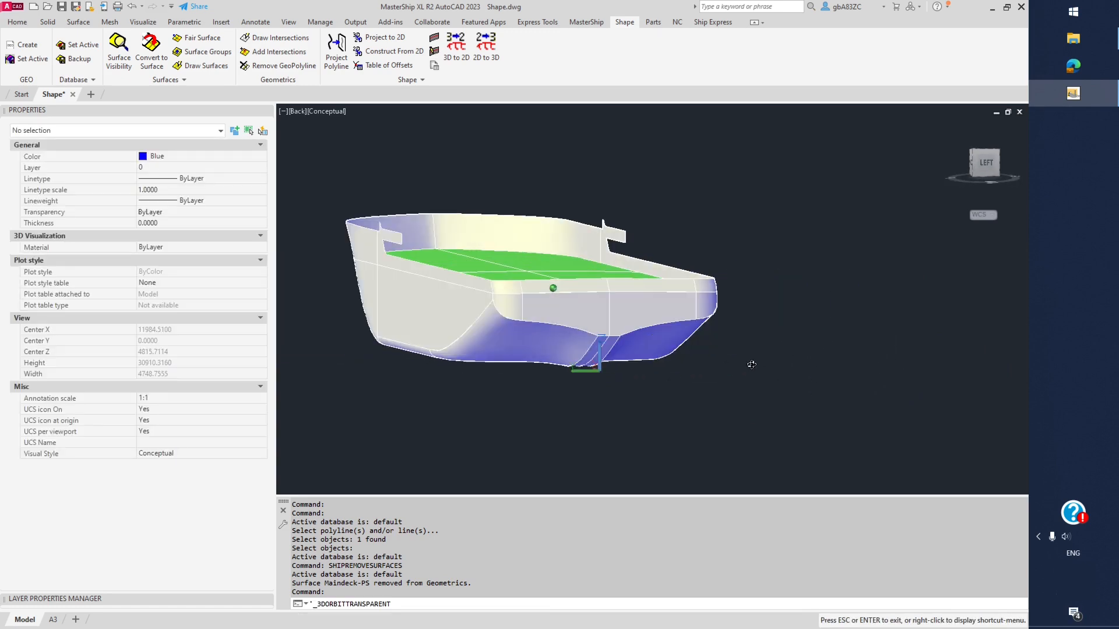
{"action": "left_click", "coordinate": [975, 164]}
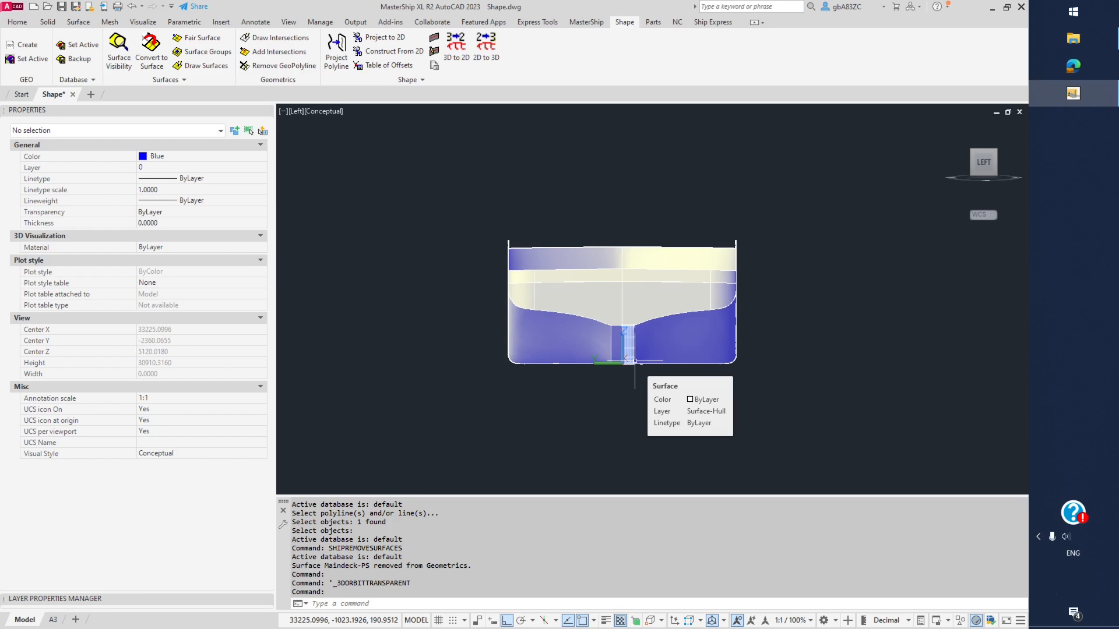
{"action": "middle_click_drag", "start_coordinate": [849, 362], "coordinate": [723, 362], "text": "shift"}
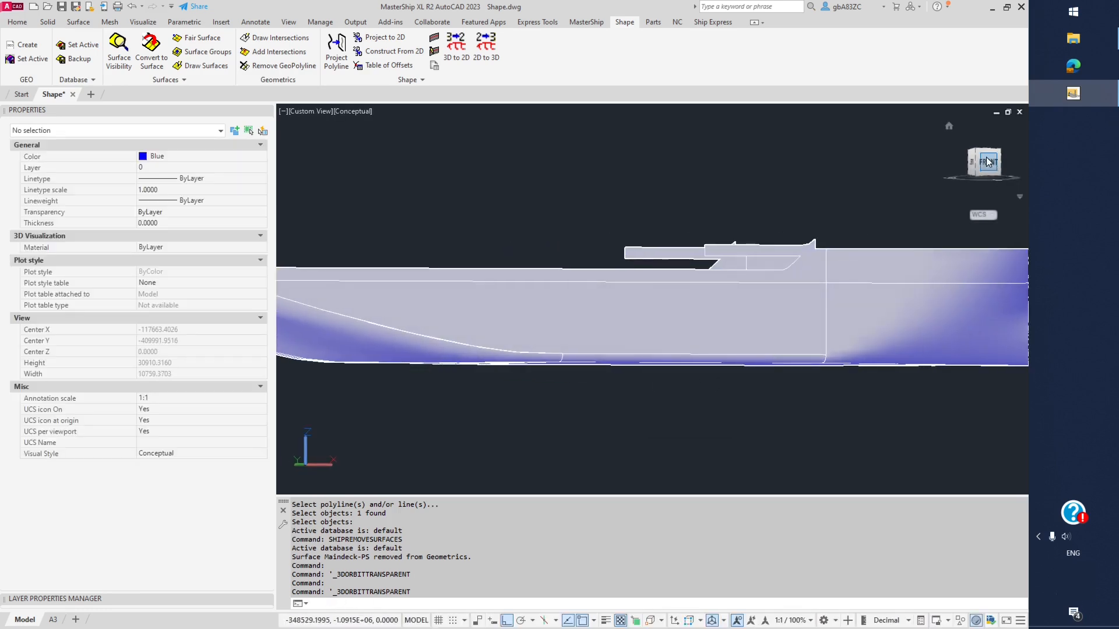
{"action": "left_click", "coordinate": [983, 162]}
{"action": "scroll", "coordinate": [510, 353], "scroll_direction": "up", "scroll_amount": 2}
{"action": "scroll", "coordinate": [504, 355], "scroll_direction": "up", "scroll_amount": 2}
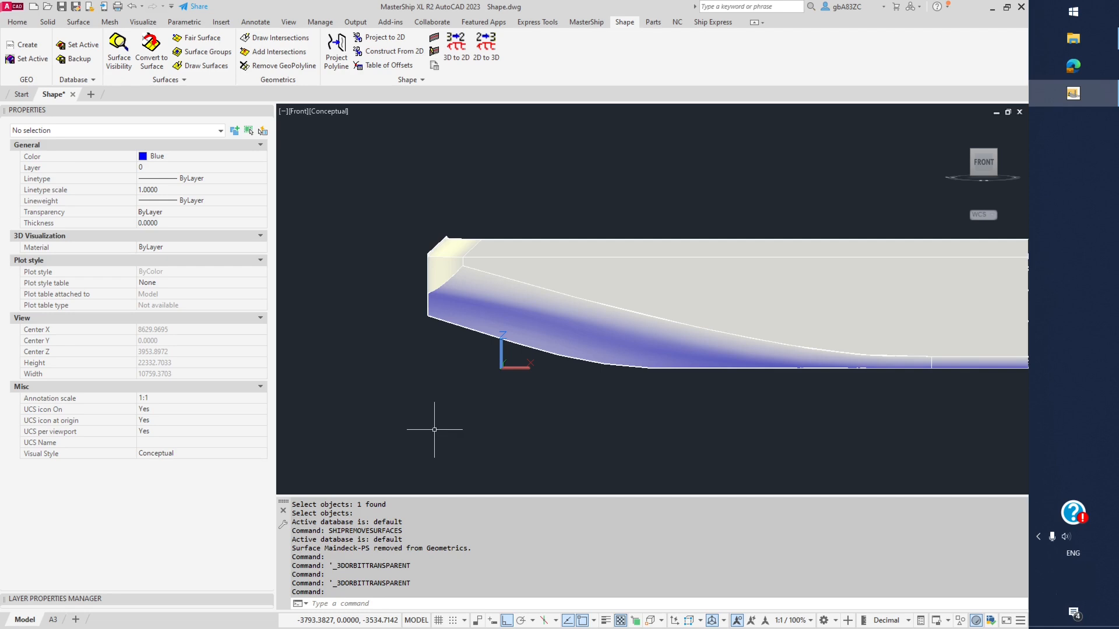
{"action": "scroll", "coordinate": [434, 429], "scroll_direction": "down", "scroll_amount": 5}
{"action": "middle_click_drag", "start_coordinate": [455, 372], "coordinate": [586, 408], "text": "shift"}
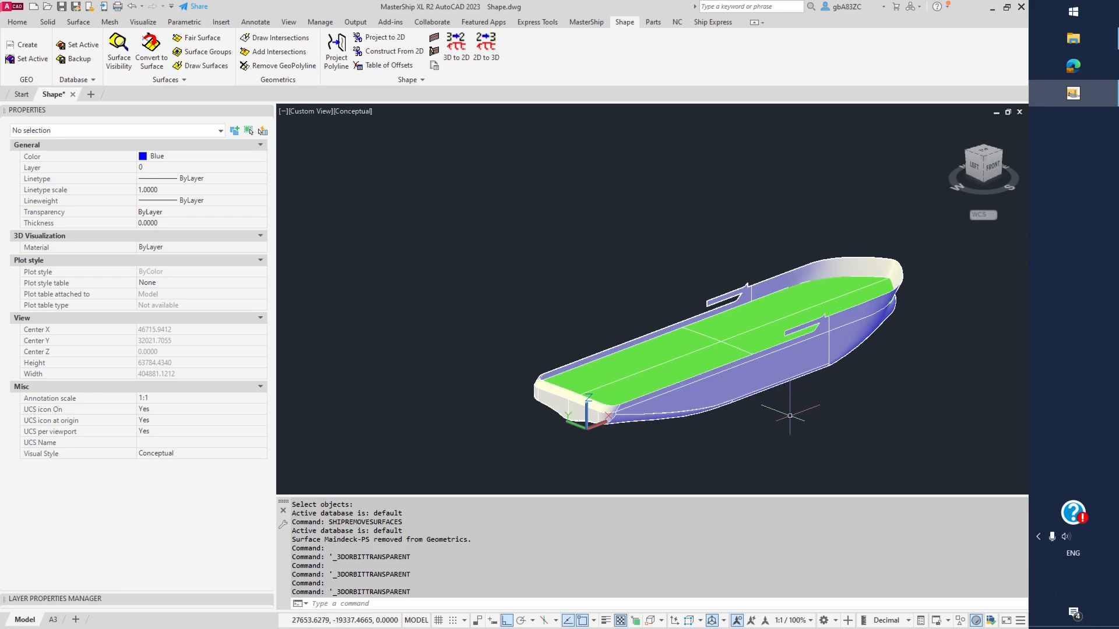
{"action": "scroll", "coordinate": [886, 367], "scroll_direction": "up", "scroll_amount": 1}
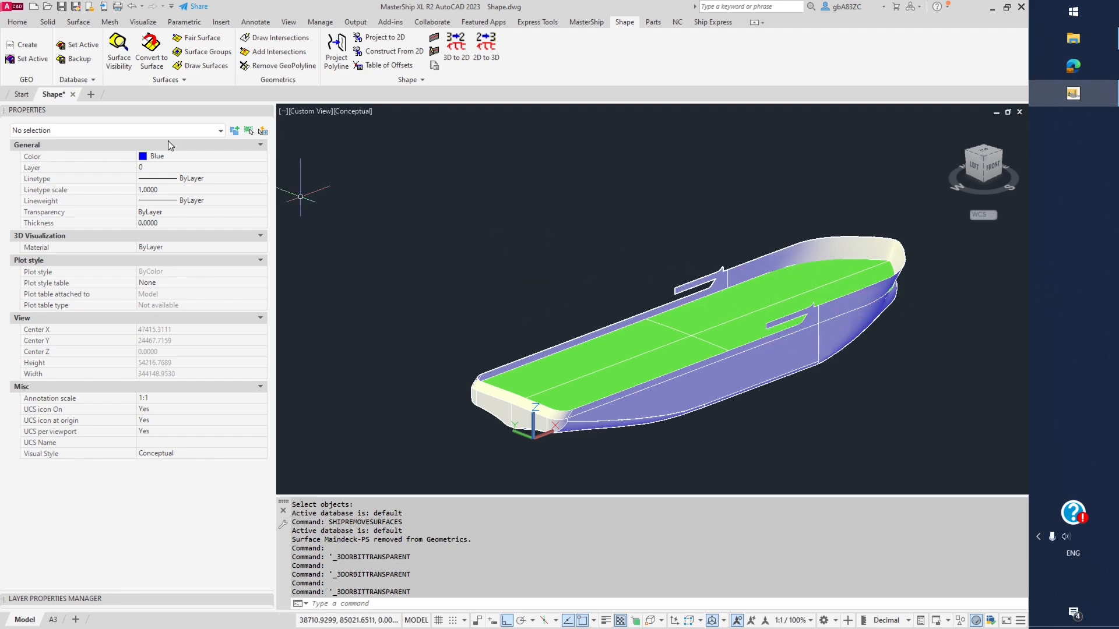
- Set the existing database "default" as the active shape database
{"action": "left_click", "coordinate": [586, 22]}
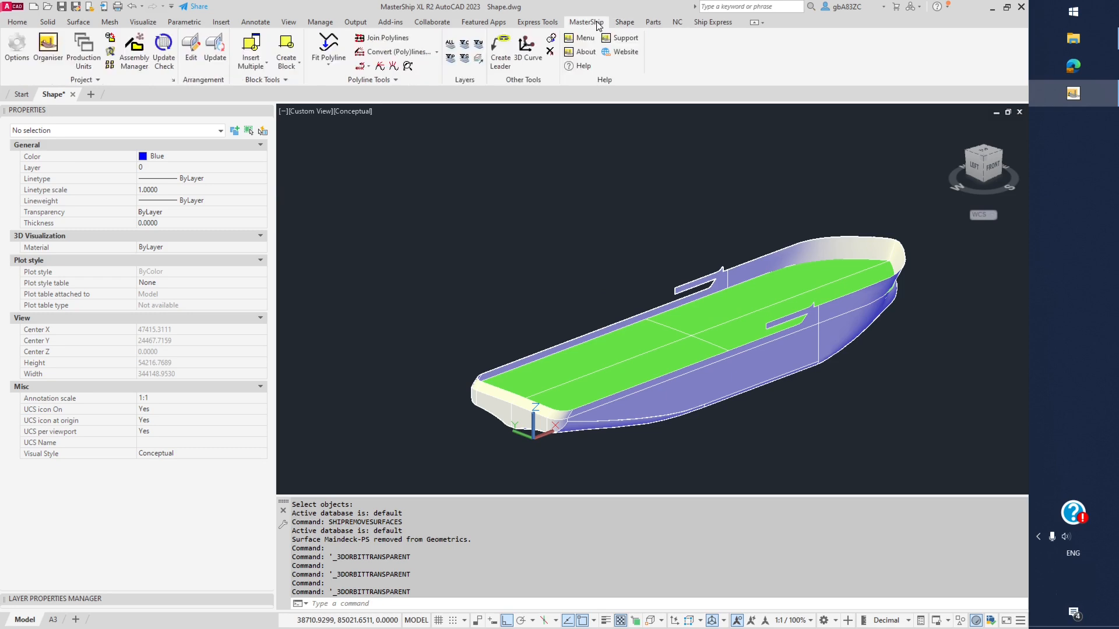
{"action": "left_click", "coordinate": [628, 24]}
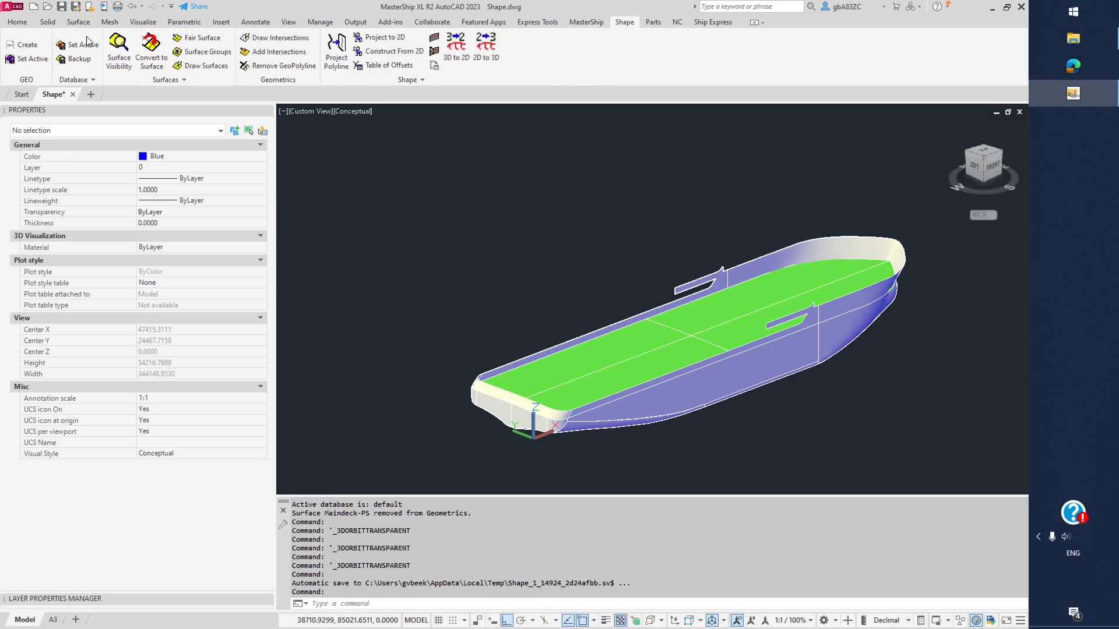
{"action": "left_click", "coordinate": [92, 80]}
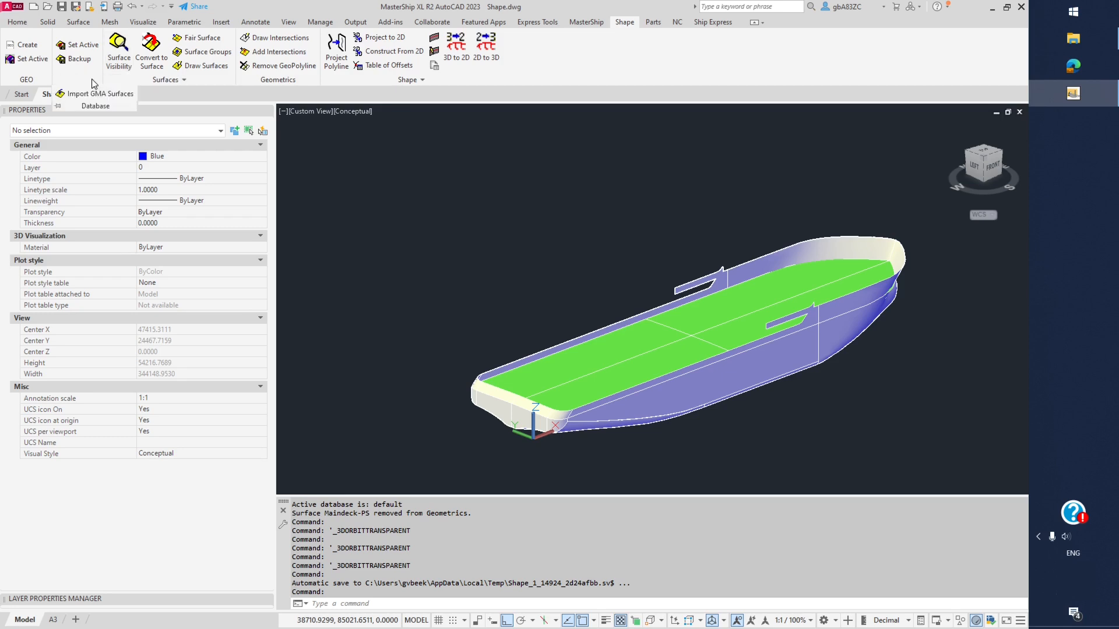
{"action": "left_click", "coordinate": [86, 44]}
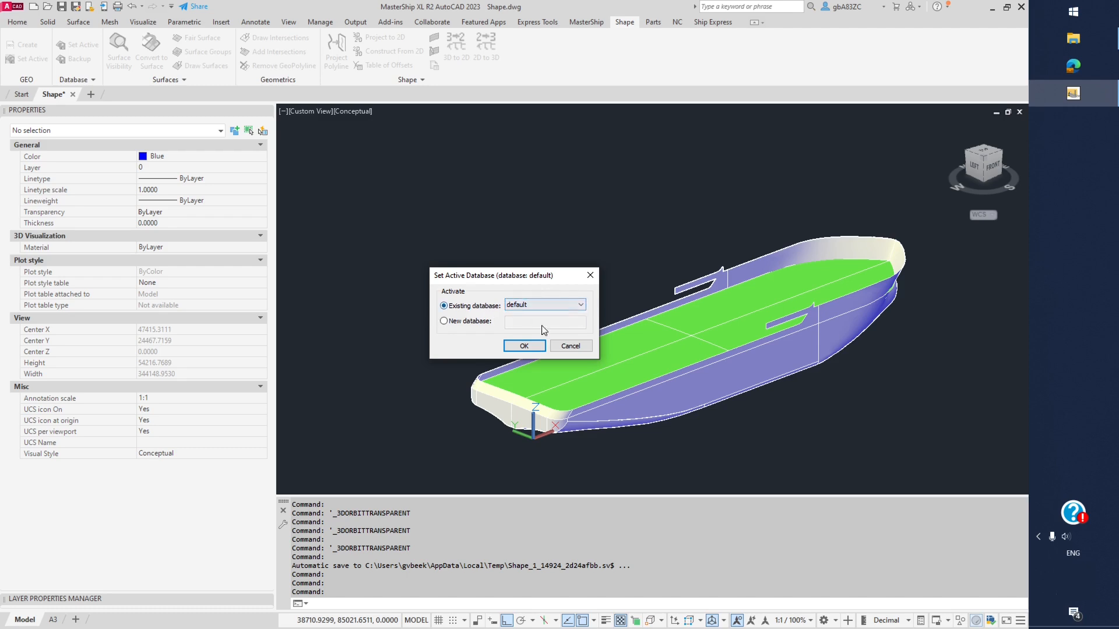
{"action": "left_click", "coordinate": [445, 321]}
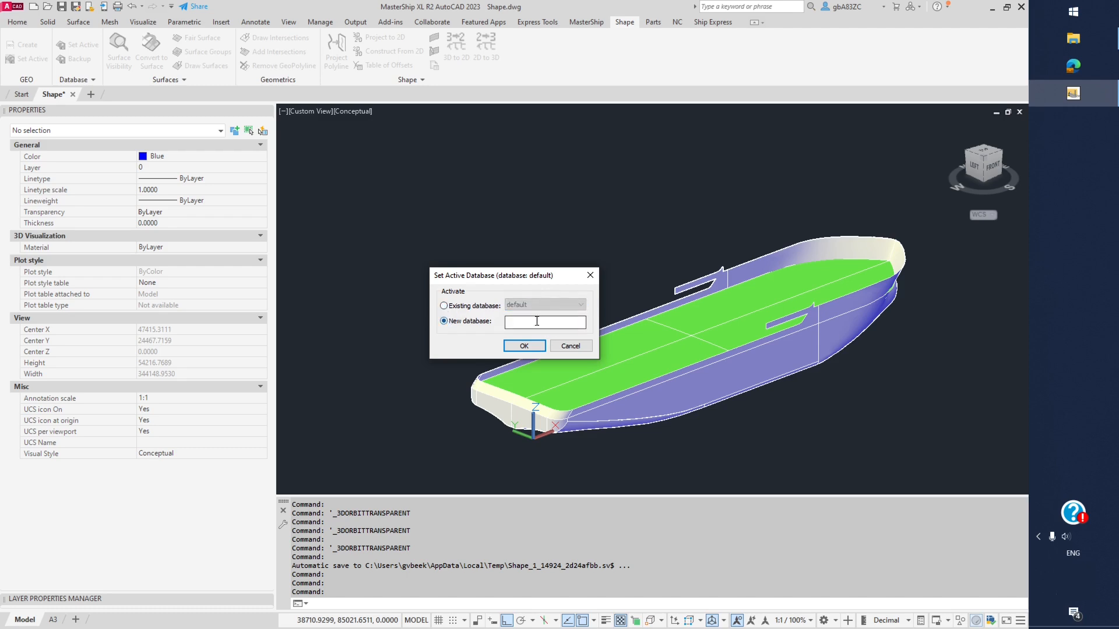
{"action": "left_click", "coordinate": [445, 306]}
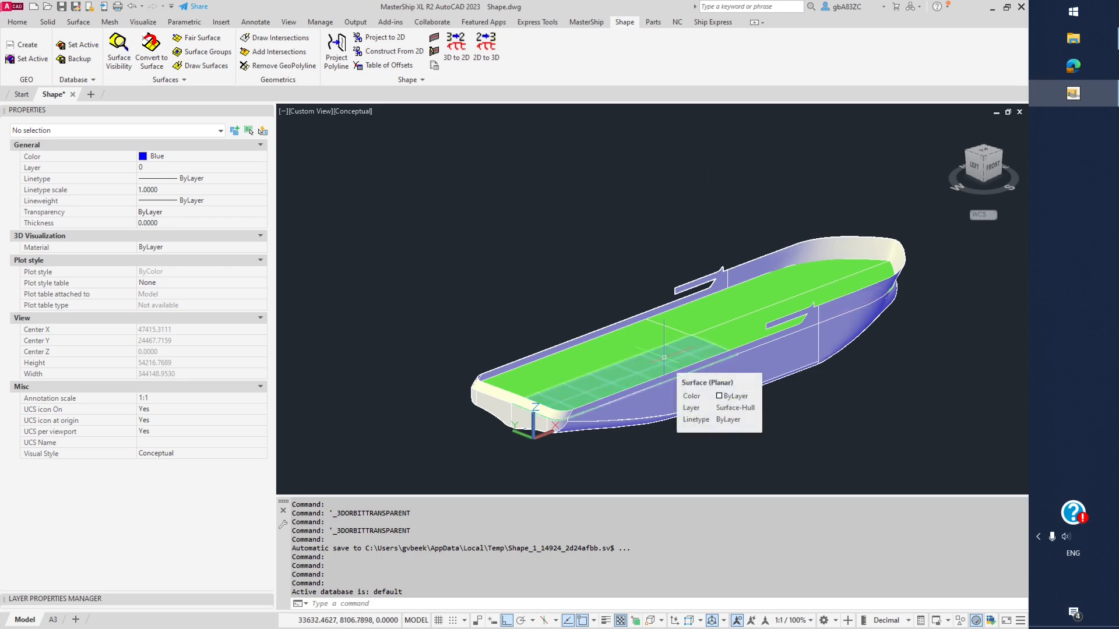
- Convert the four green deck surfaces into a new database surface named "Main deck"
{"action": "left_click", "coordinate": [146, 64]}
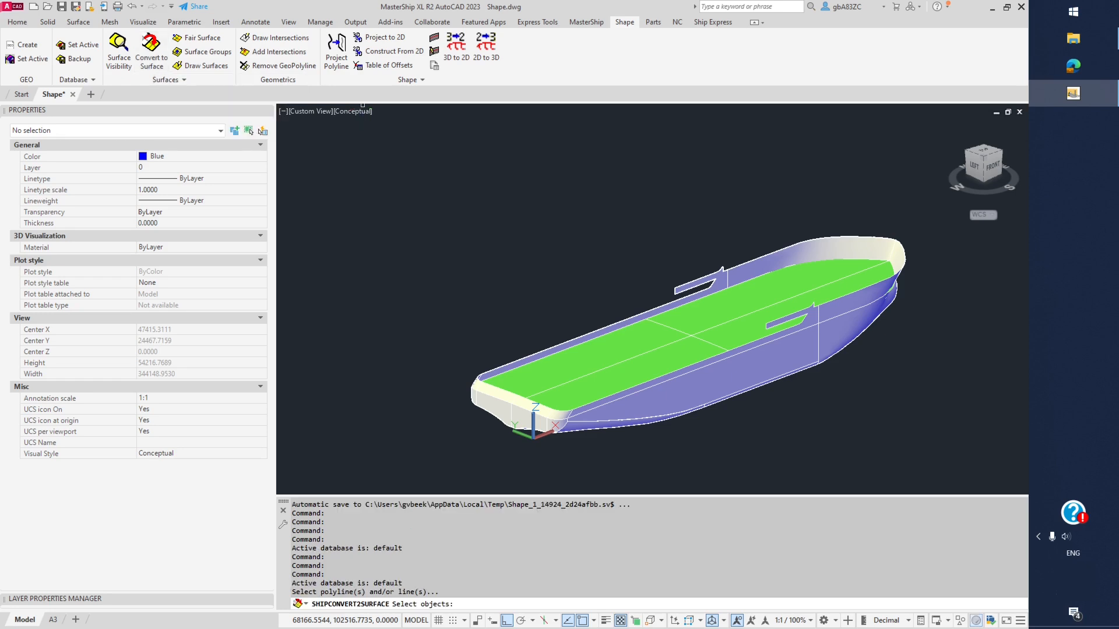
{"action": "left_click", "coordinate": [716, 317]}
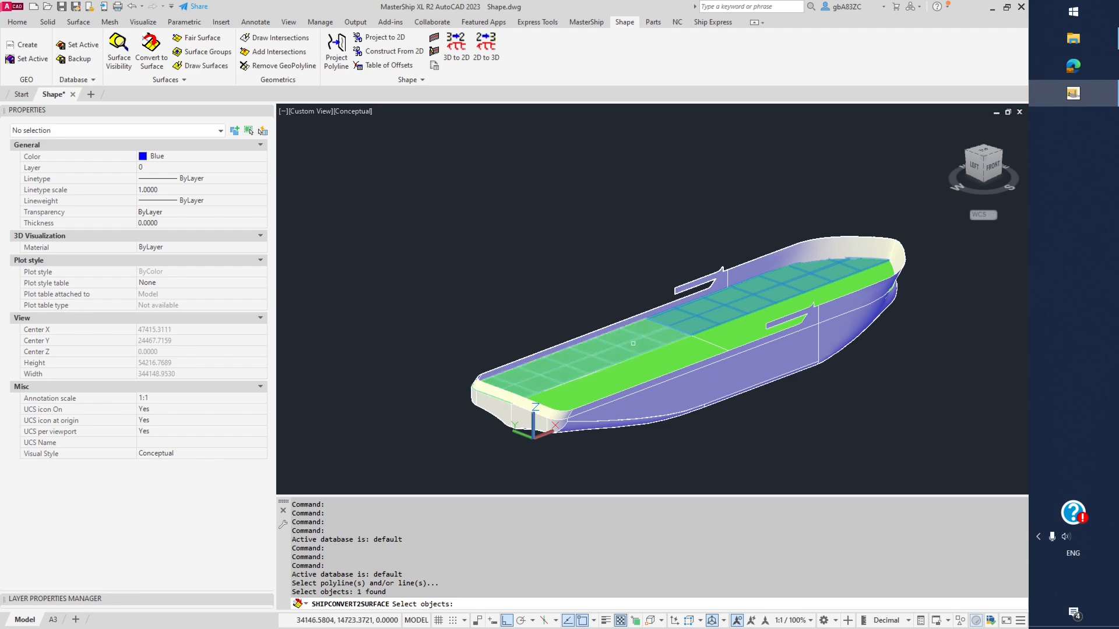
{"action": "left_click", "coordinate": [656, 363]}
{"action": "left_click", "coordinate": [656, 363]}
{"action": "left_click", "coordinate": [676, 333]}
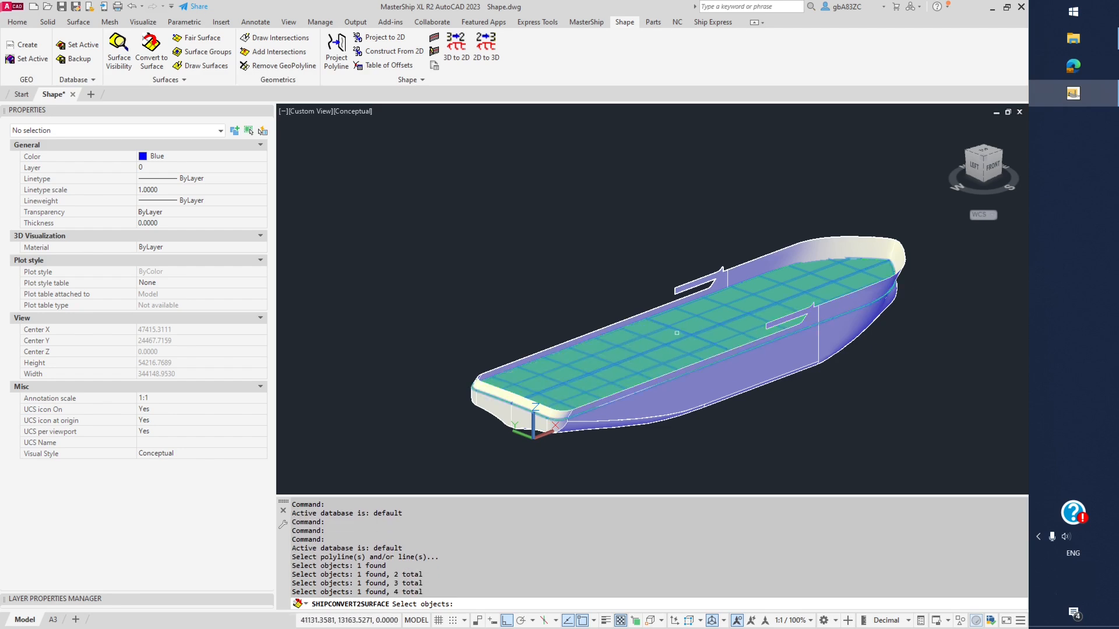
{"action": "key", "text": "Return"}
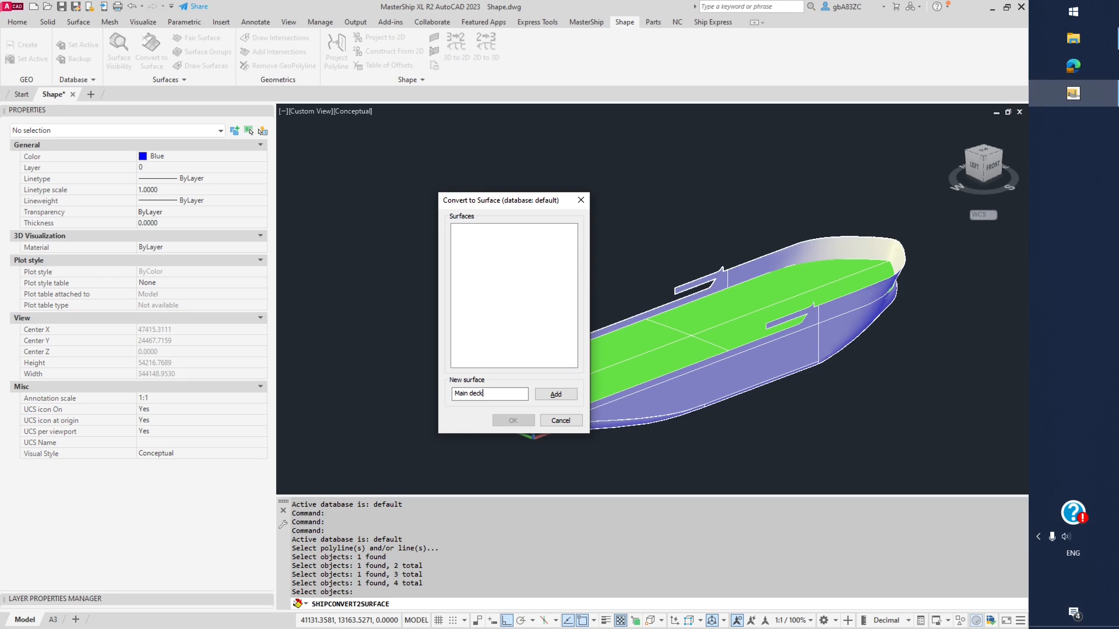
{"action": "type", "text": "Main deck"}
{"action": "left_click", "coordinate": [556, 395]}
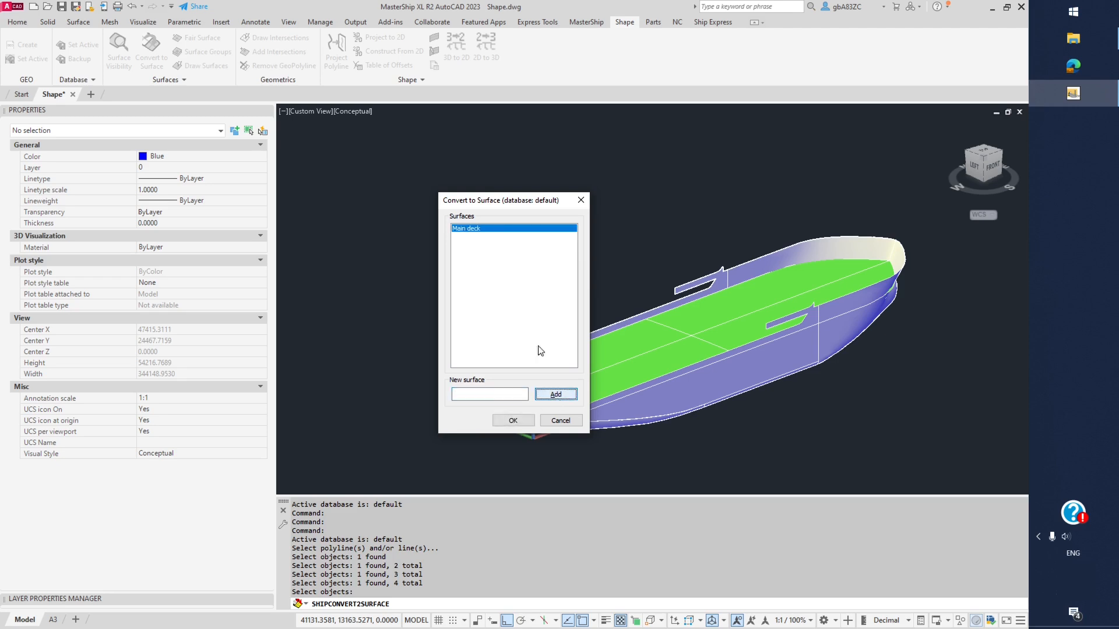
{"action": "left_click", "coordinate": [512, 421]}
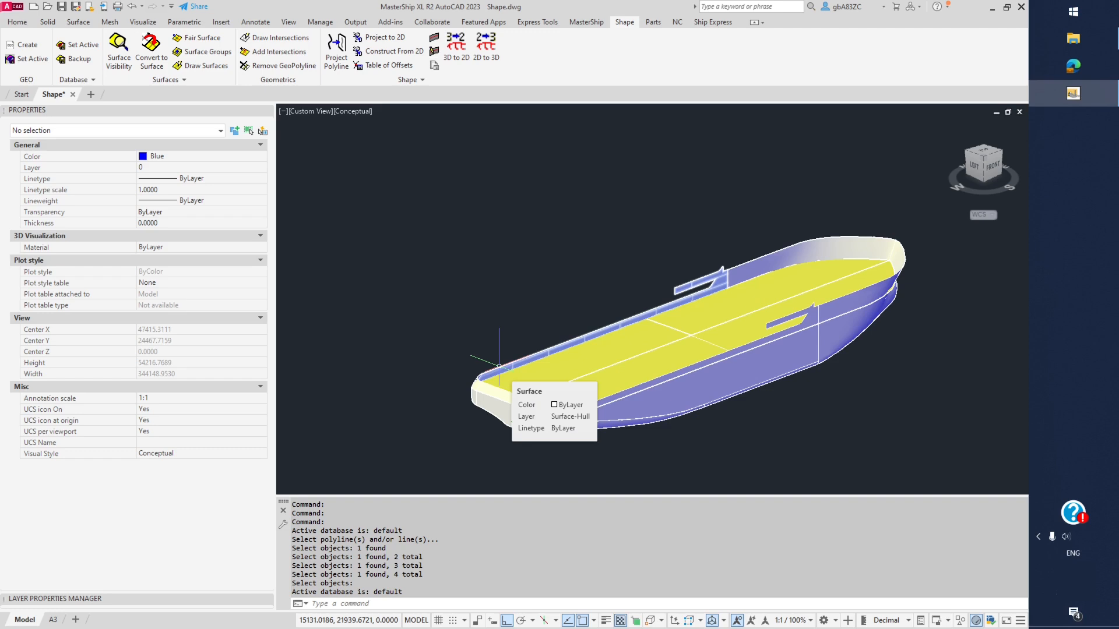
- Hide the Main deck surface with Surface Visibility
{"action": "left_click", "coordinate": [119, 65]}
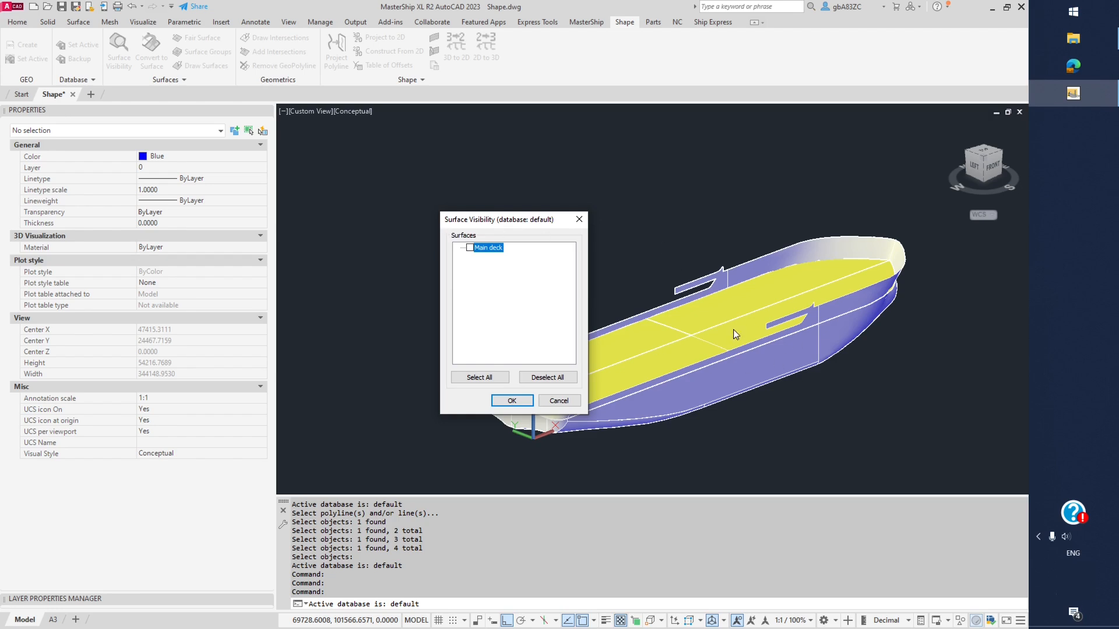
{"action": "left_click", "coordinate": [470, 247]}
{"action": "left_click", "coordinate": [511, 401]}
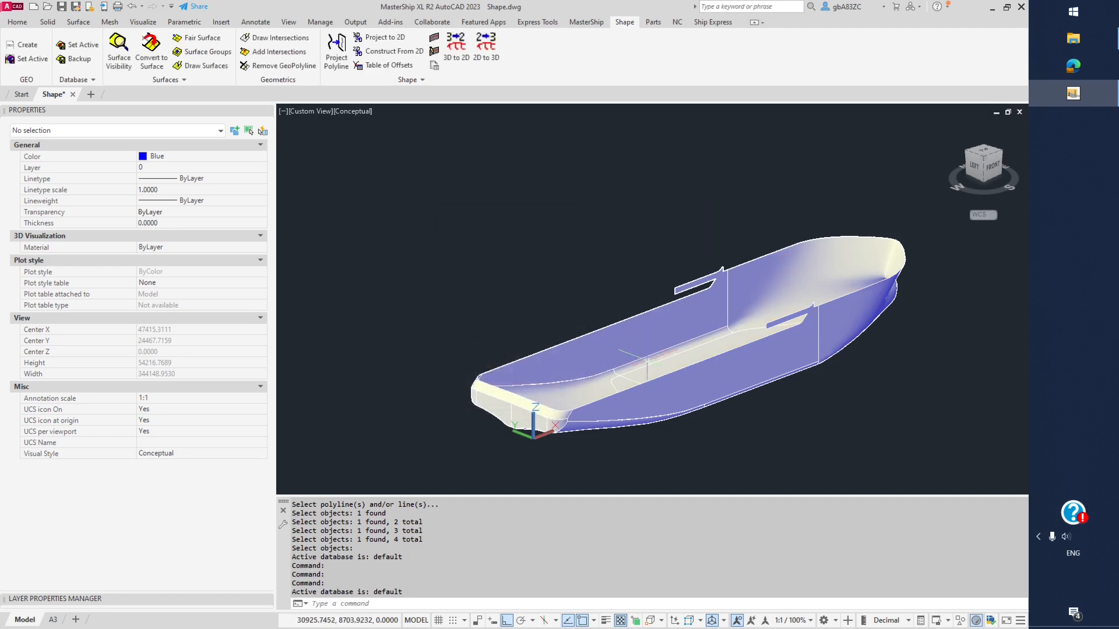
- Convert all visible surfaces except the two transom surfaces into a new database surface named "Hull", and hide it
{"action": "left_click", "coordinate": [149, 62]}
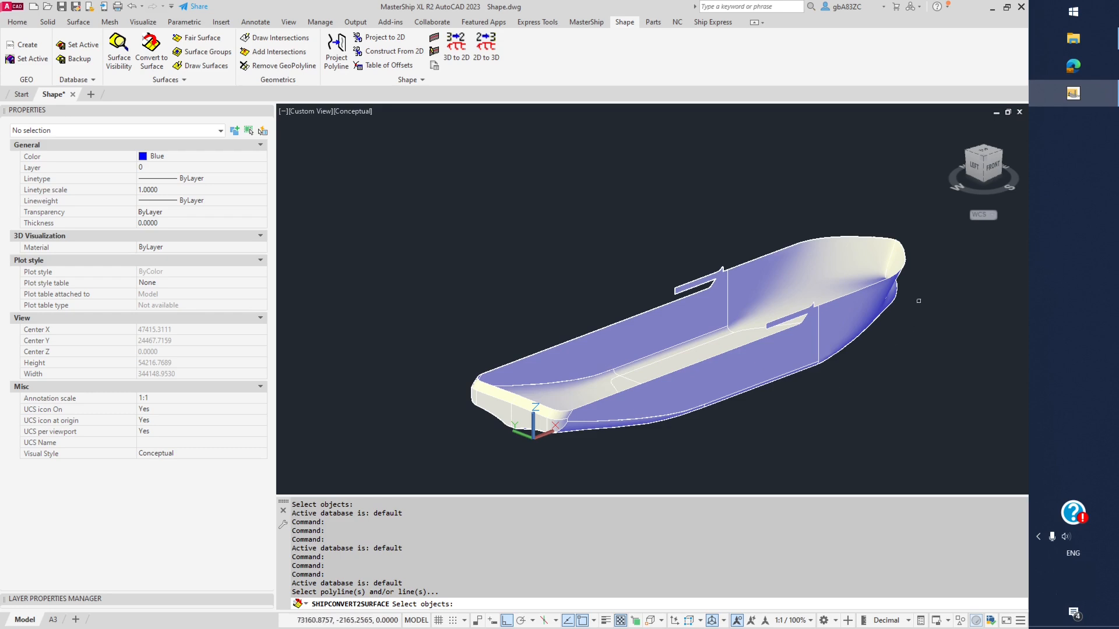
{"action": "left_click", "coordinate": [356, 191]}
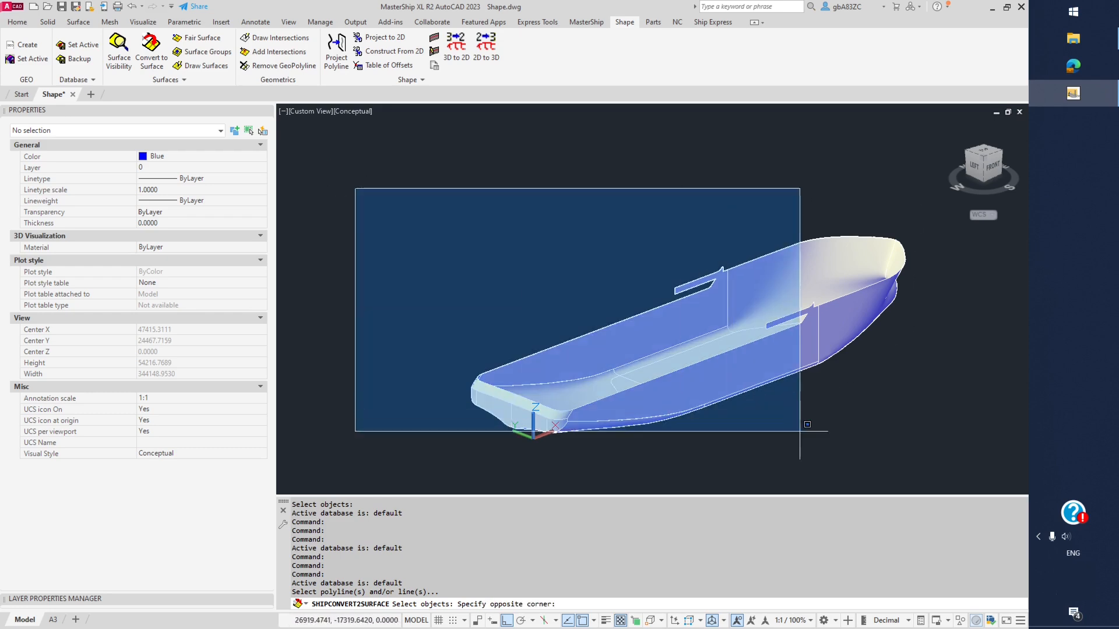
{"action": "left_click", "coordinate": [955, 487]}
{"action": "scroll", "coordinate": [497, 428], "scroll_direction": "up", "scroll_amount": 5}
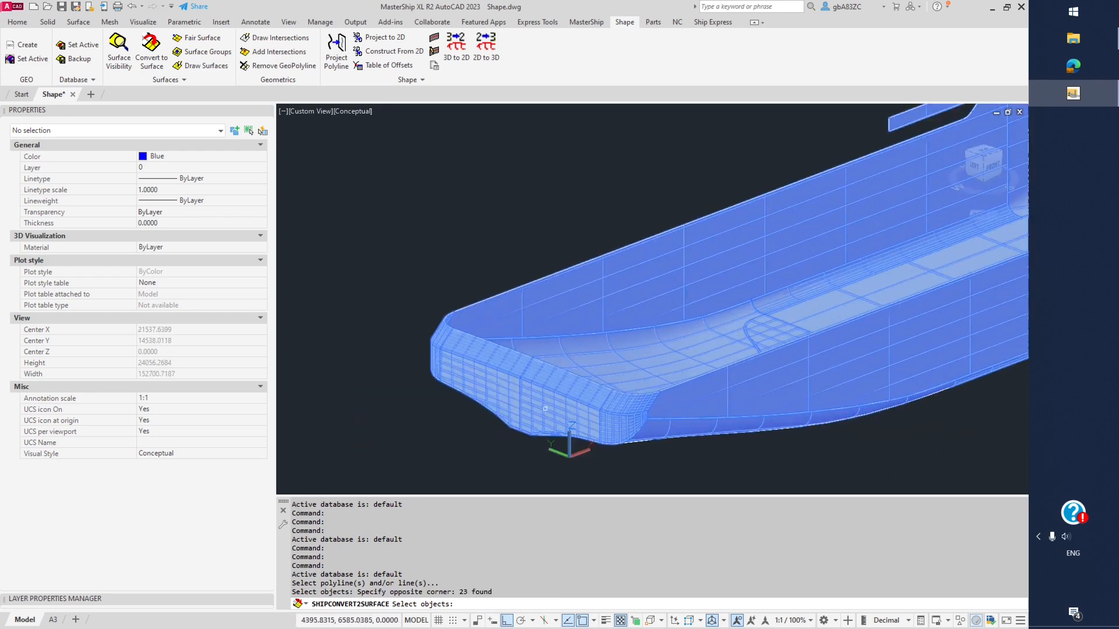
{"action": "left_click", "coordinate": [456, 396], "text": "shift"}
{"action": "left_click", "coordinate": [455, 396], "text": "shift"}
{"action": "scroll", "coordinate": [455, 396], "scroll_direction": "down", "scroll_amount": 5}
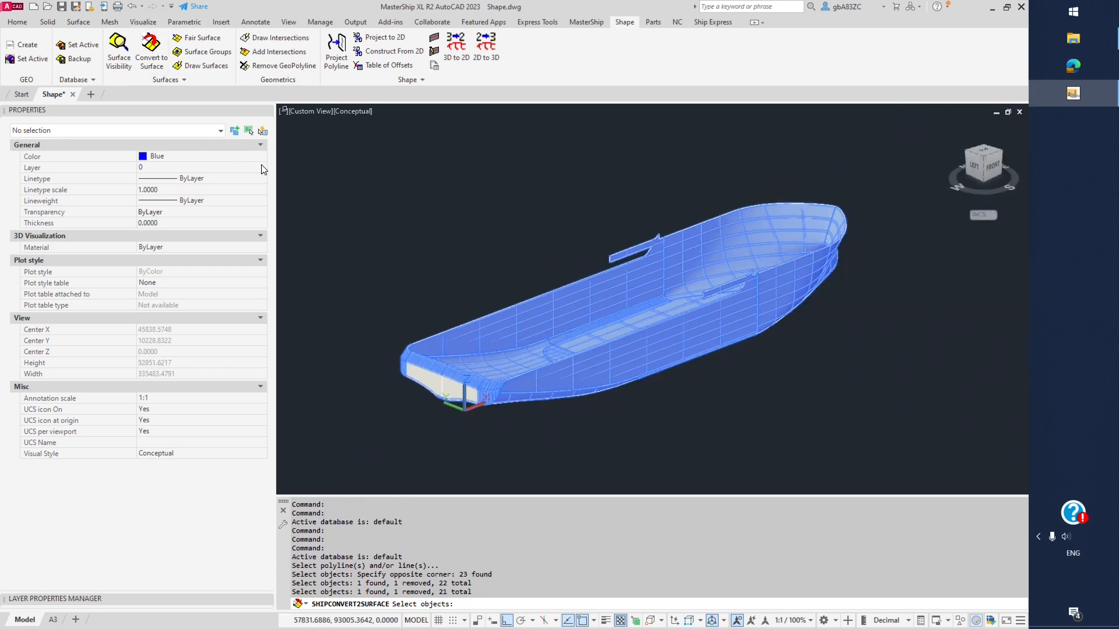
{"action": "key", "text": "Return"}
{"action": "left_click", "coordinate": [508, 394]}
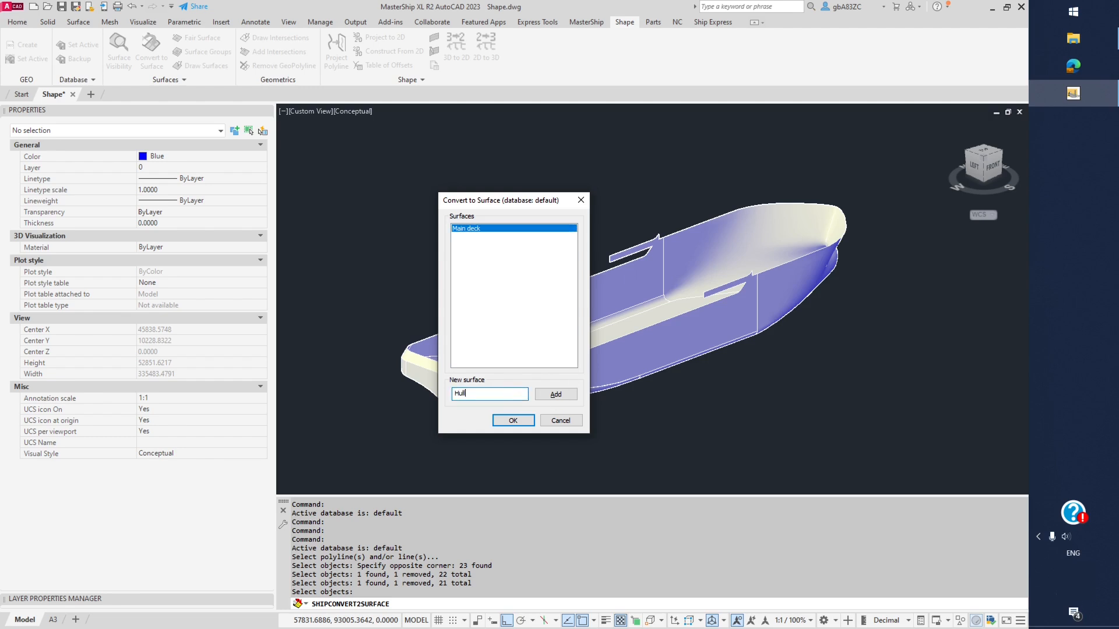
{"action": "left_click", "coordinate": [555, 395]}
{"action": "left_click", "coordinate": [501, 420]}
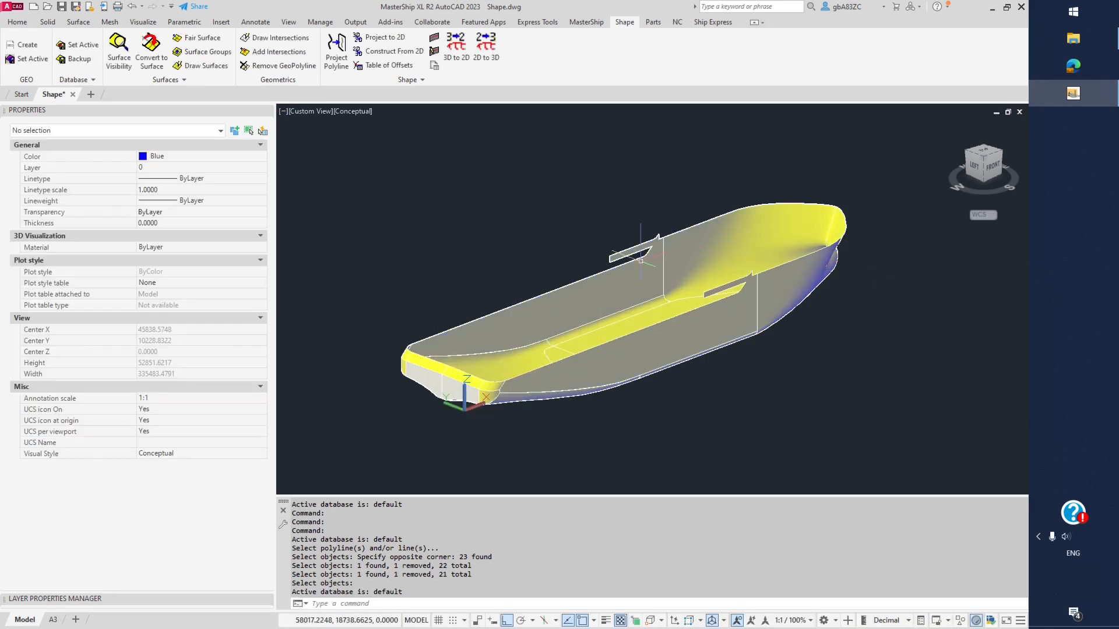
{"action": "left_click", "coordinate": [120, 64]}
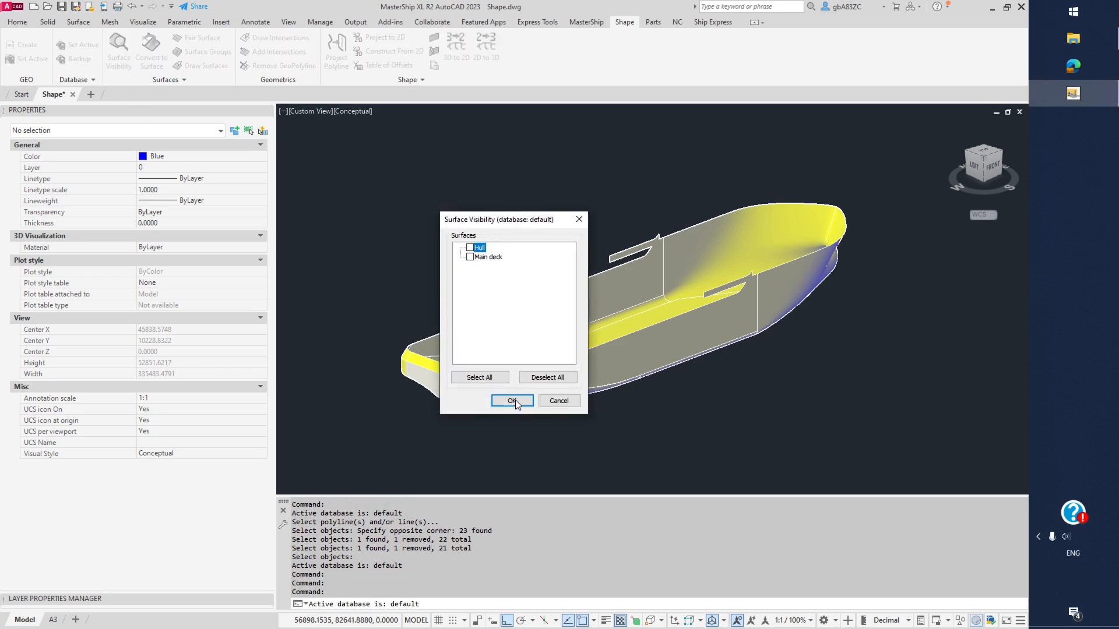
{"action": "left_click", "coordinate": [512, 401]}
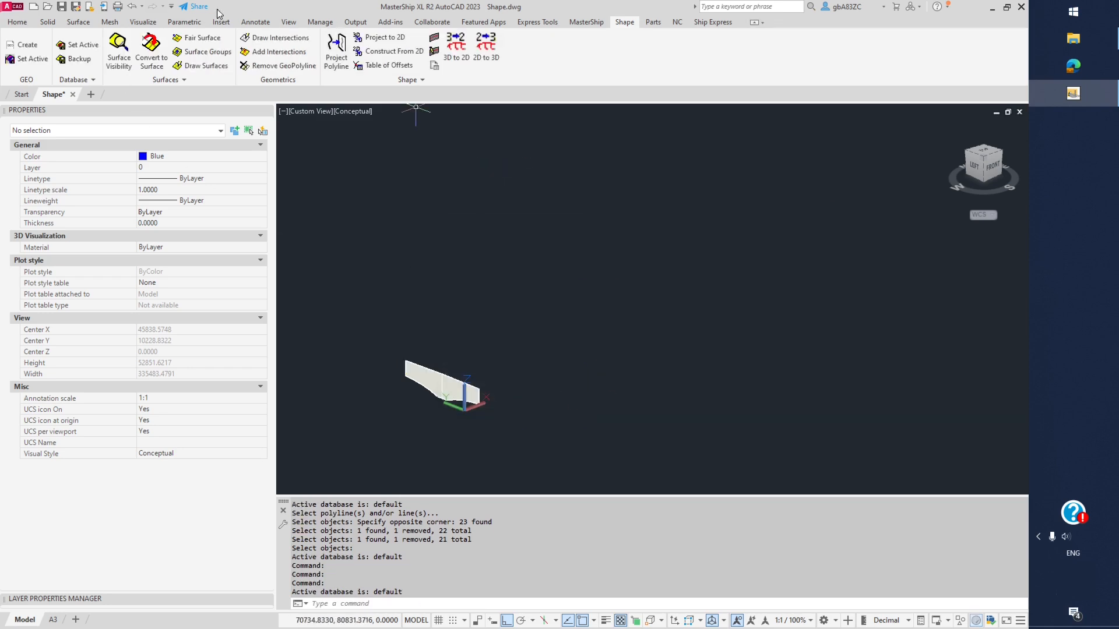
- Convert the two remaining transom surfaces into a new database surface named "Transom"
{"action": "left_click", "coordinate": [151, 55]}
{"action": "left_click", "coordinate": [424, 376]}
{"action": "left_click", "coordinate": [455, 384]}
{"action": "key", "text": "Return"}
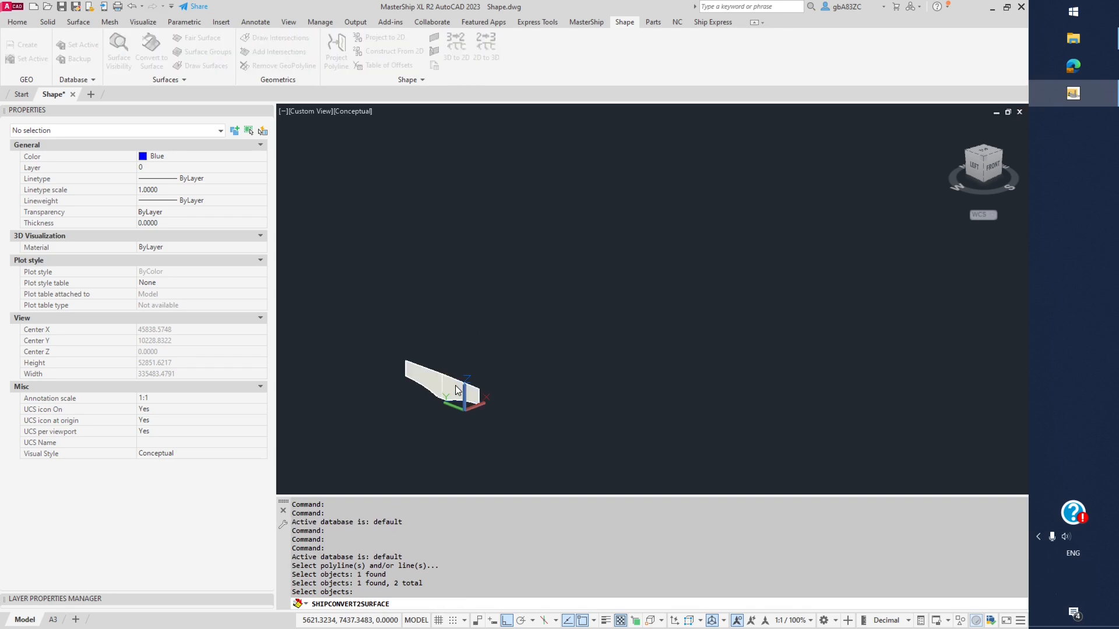
{"action": "left_click", "coordinate": [477, 395]}
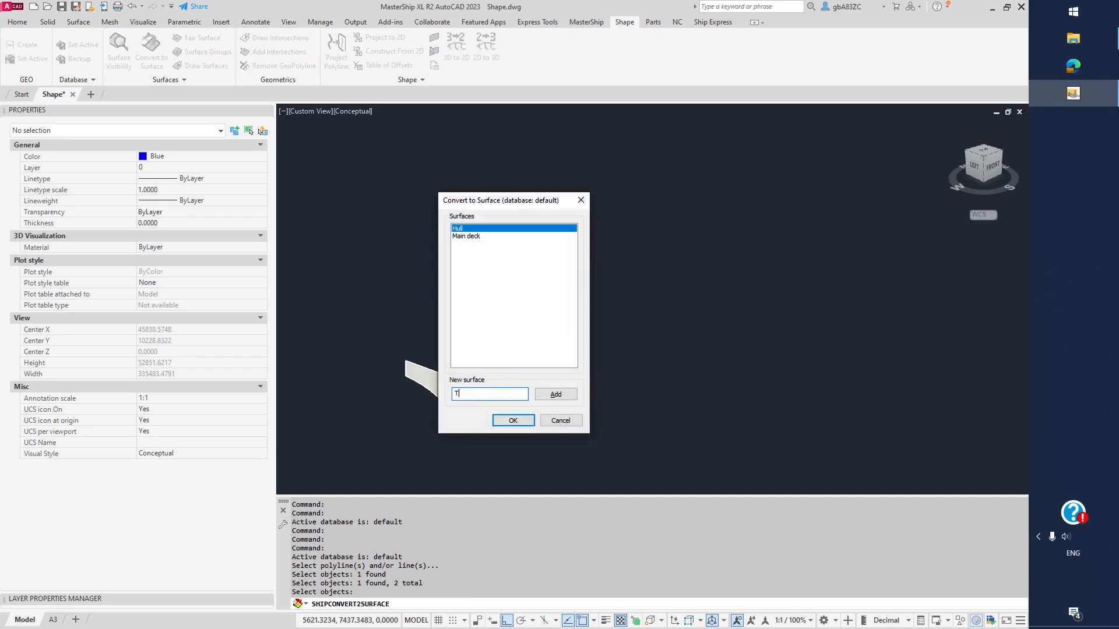
{"action": "type", "text": "Transom"}
{"action": "left_click", "coordinate": [546, 394]}
{"action": "left_click", "coordinate": [509, 420]}
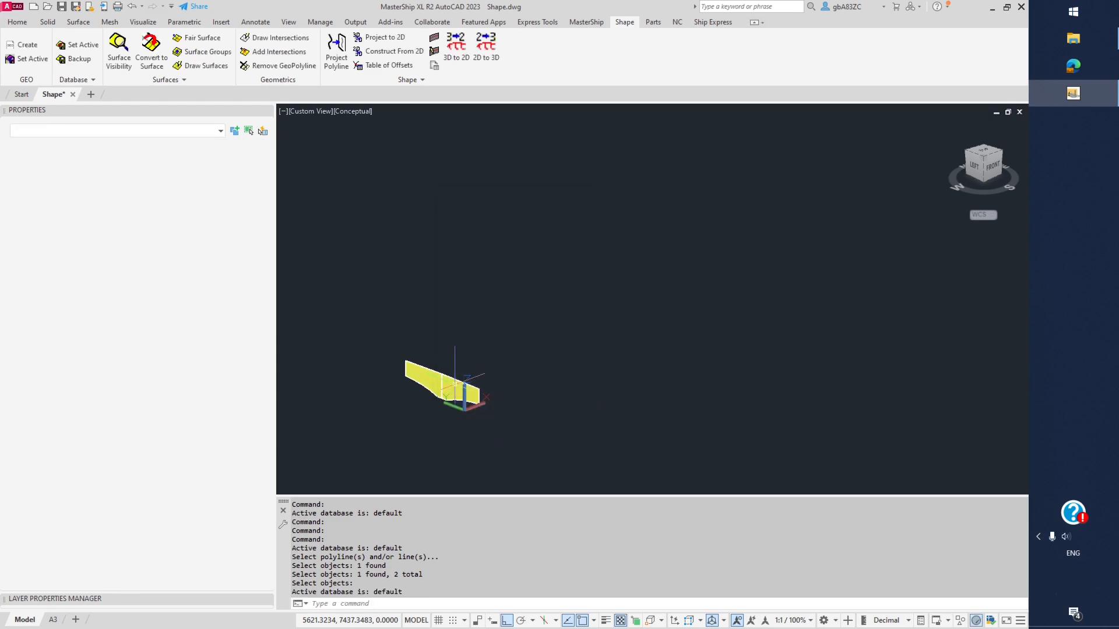
- Show the Hull, Main deck and Transom surfaces together with Surface Visibility
{"action": "left_click", "coordinate": [114, 63]}
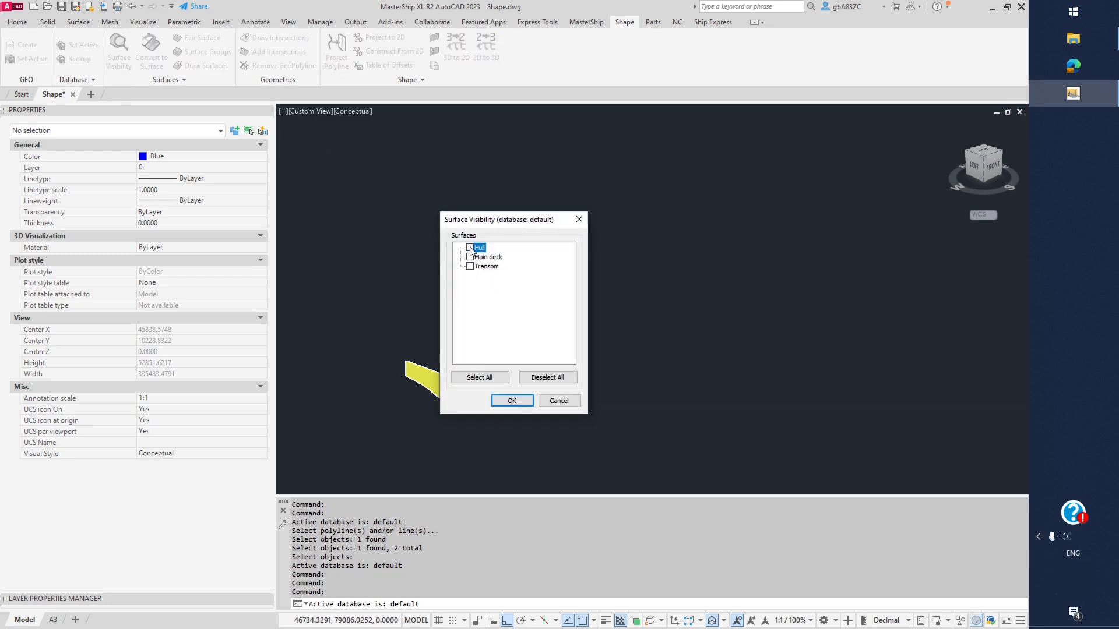
{"action": "left_click", "coordinate": [469, 257]}
{"action": "left_click", "coordinate": [470, 266]}
{"action": "left_click", "coordinate": [511, 402]}
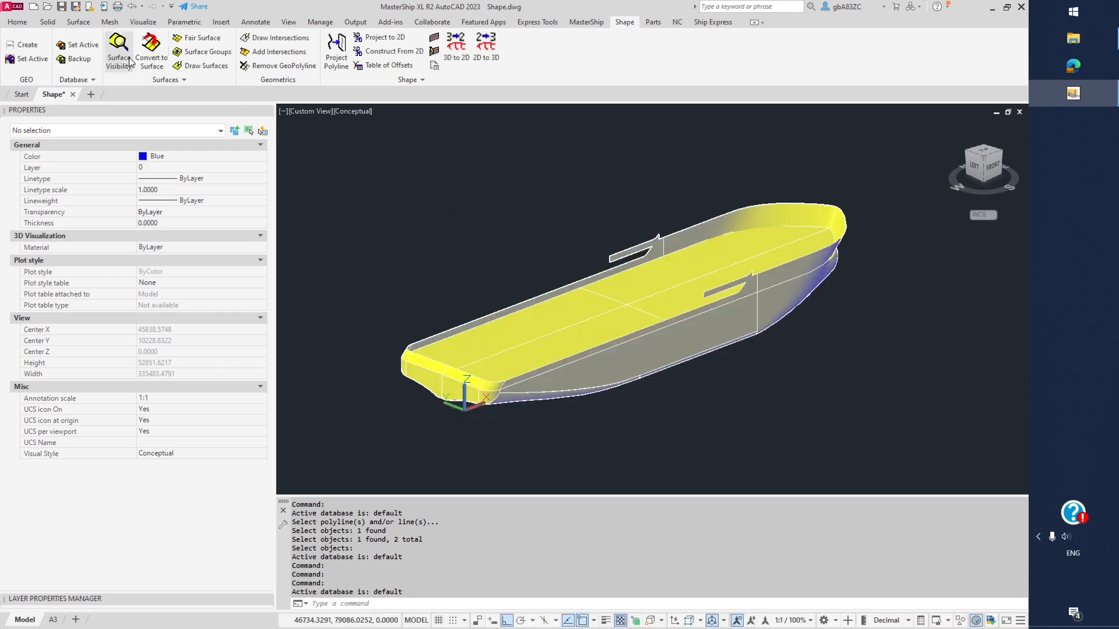
{"action": "key", "text": "Return"}
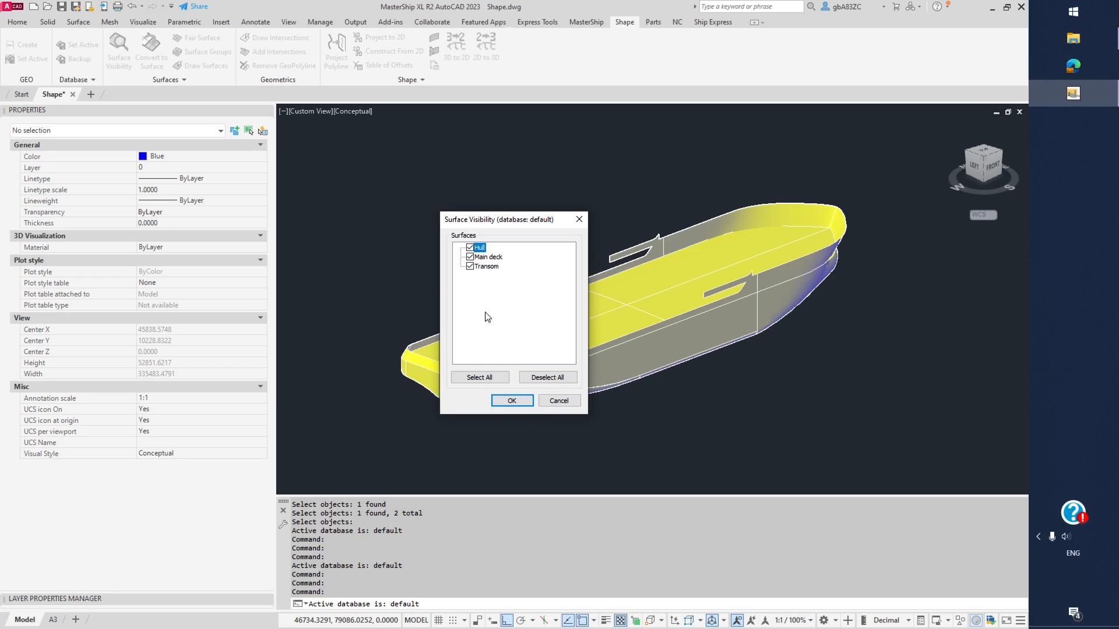
{"action": "left_click", "coordinate": [511, 401]}
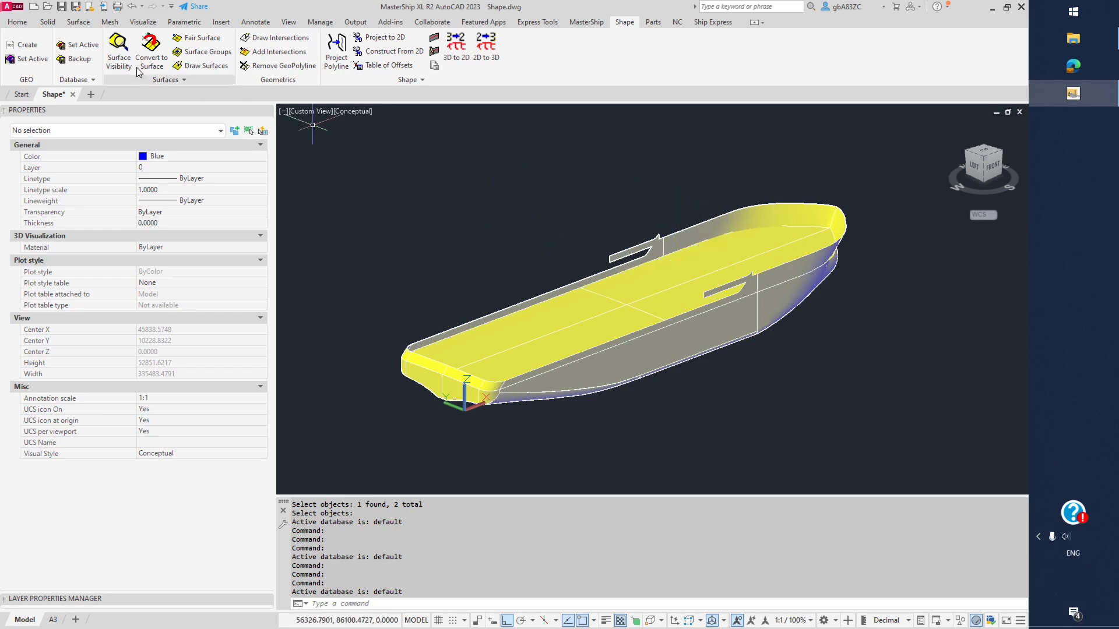
- Hide all surfaces of the default database with Surface Visibility
{"action": "left_click", "coordinate": [118, 57]}
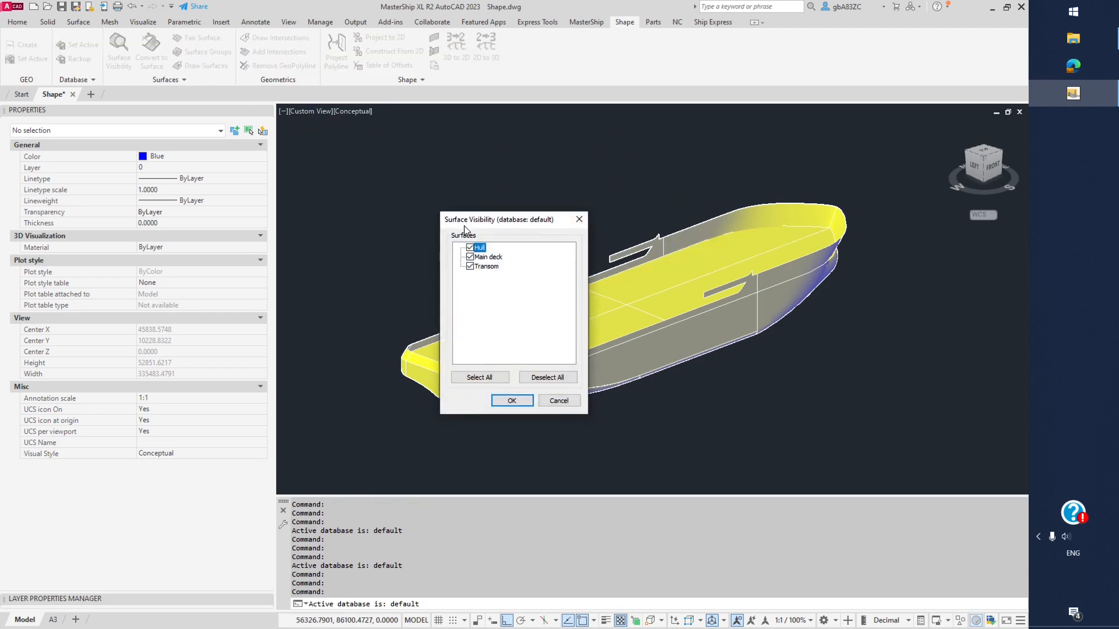
{"action": "left_click", "coordinate": [542, 379]}
{"action": "left_click", "coordinate": [504, 401]}
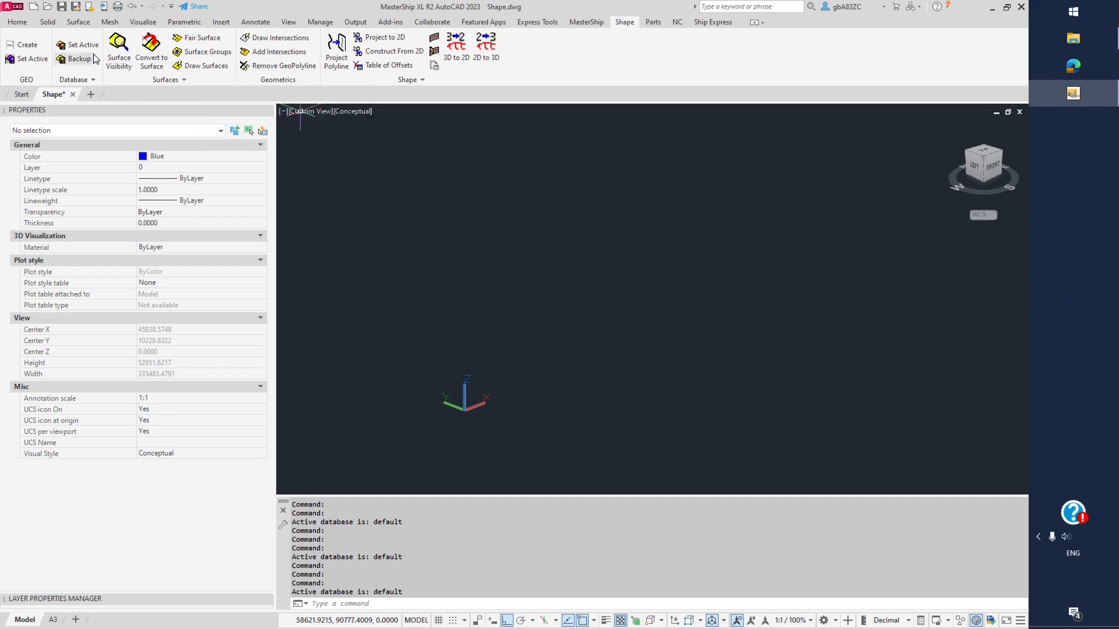
- Draw the Hull surface in 3D presentation with Draw Surfaces and inspect the properties of two drawn side pieces
{"action": "left_click", "coordinate": [205, 66]}
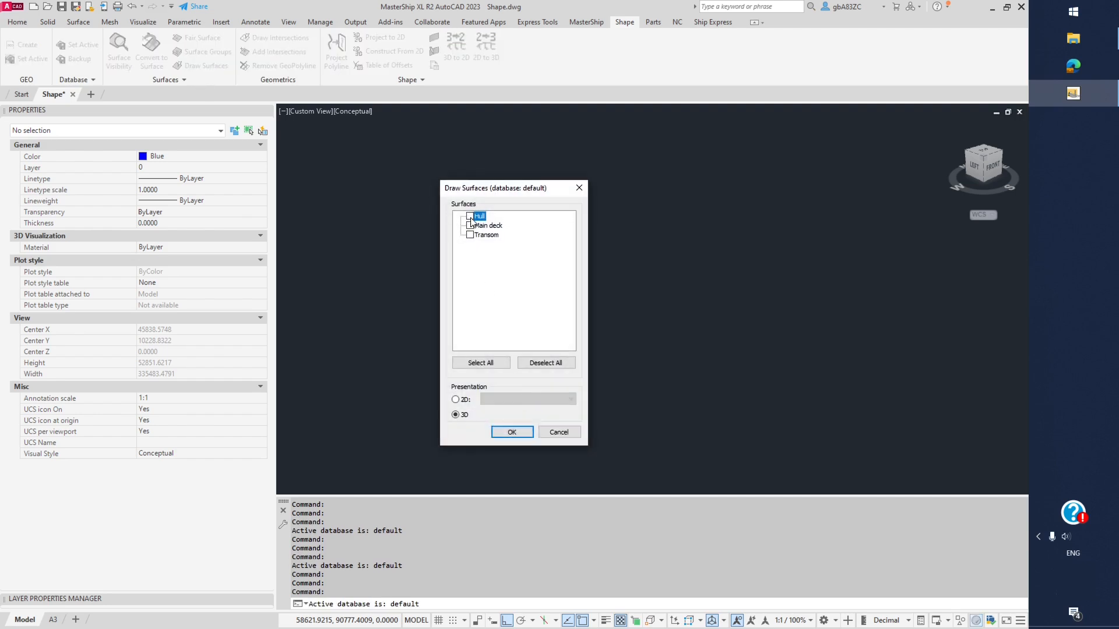
{"action": "left_click", "coordinate": [512, 433]}
{"action": "left_click", "coordinate": [591, 287]}
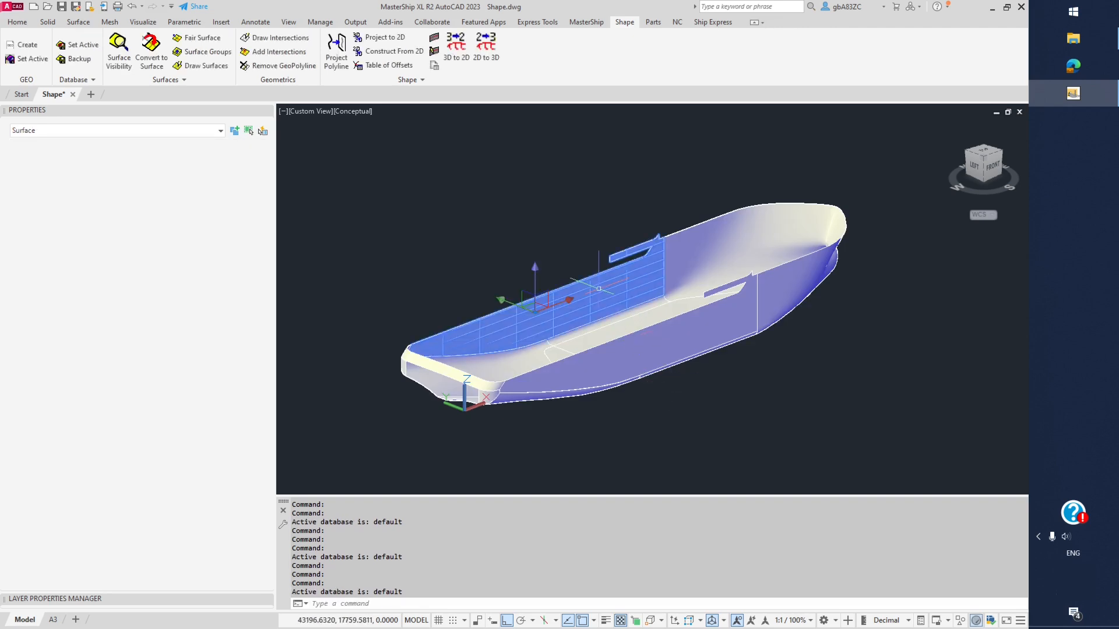
{"action": "left_click", "coordinate": [702, 258]}
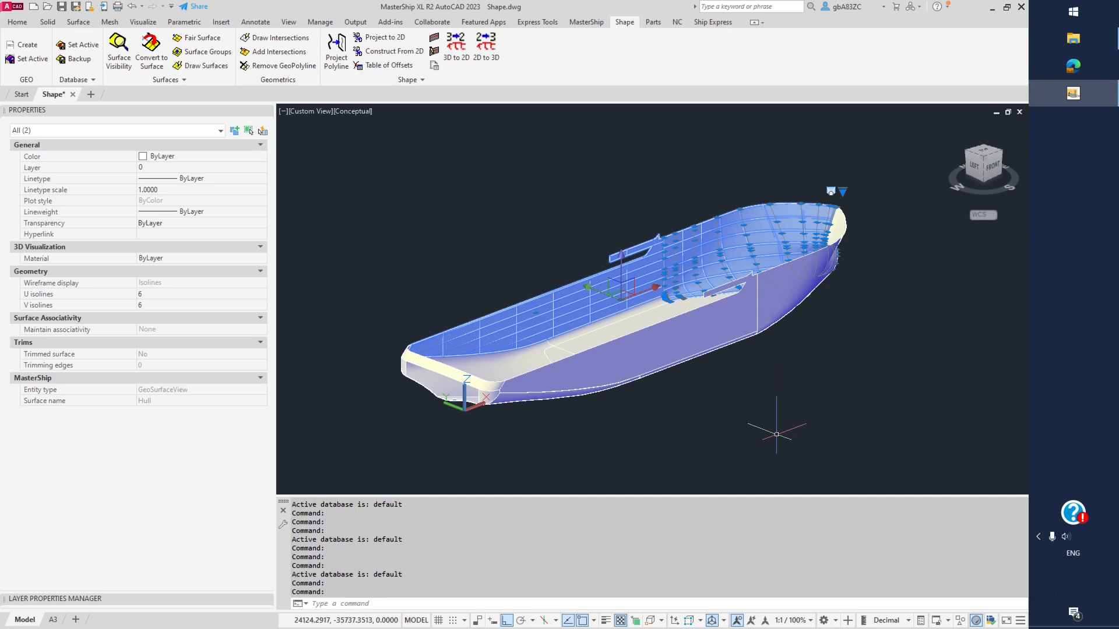
{"action": "key", "text": "Escape"}
- Select the entire drawn hull copy and delete it from the drawing
{"action": "left_click", "coordinate": [869, 163]}
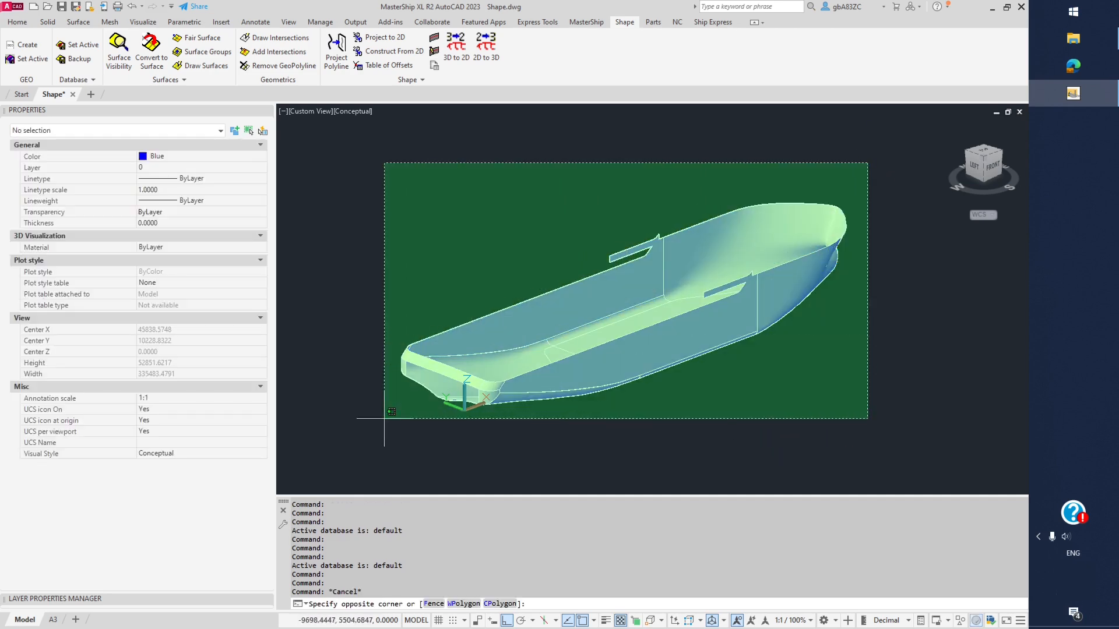
{"action": "left_click", "coordinate": [377, 467]}
{"action": "left_click", "coordinate": [378, 465]}
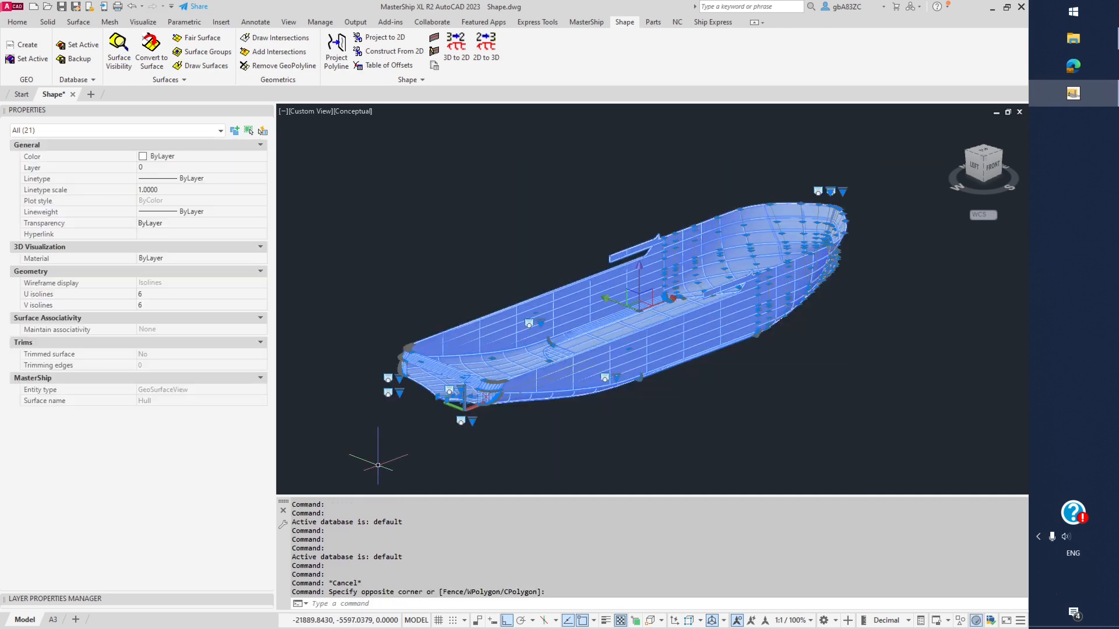
{"action": "key", "text": "Delete"}
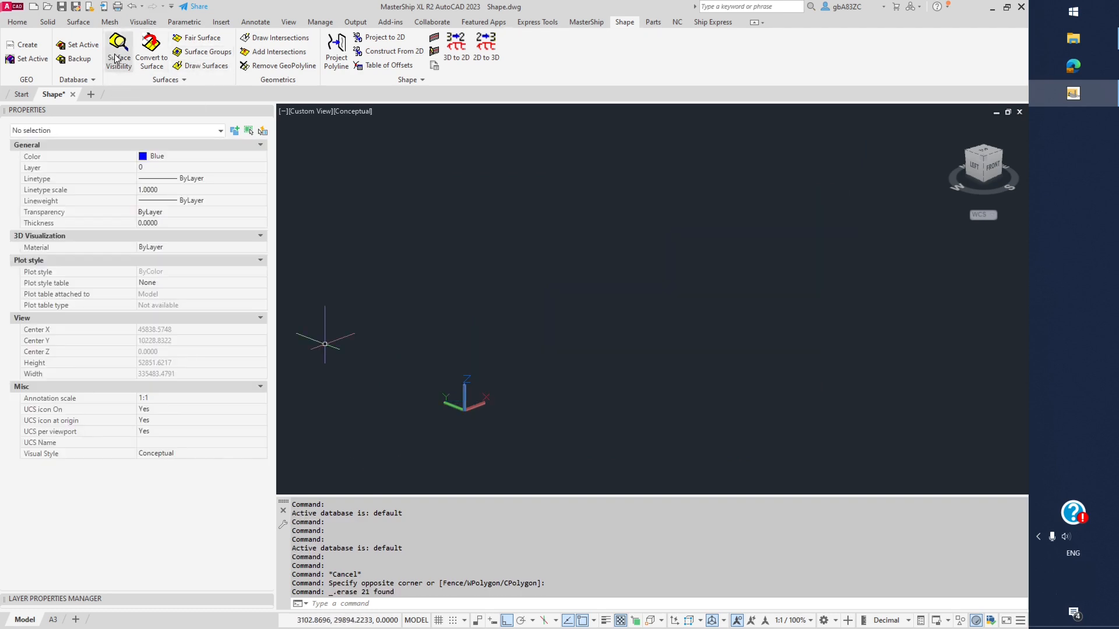
- Show only the Hull surface with Surface Visibility and inspect the properties of two of its pieces
{"action": "left_click", "coordinate": [470, 248]}
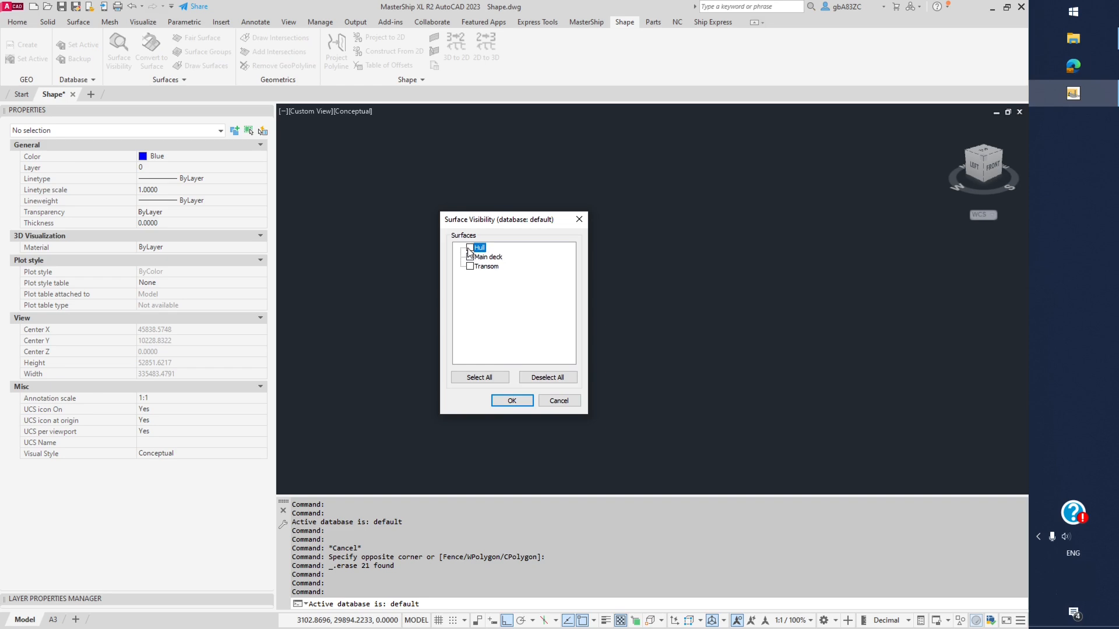
{"action": "left_click", "coordinate": [509, 402]}
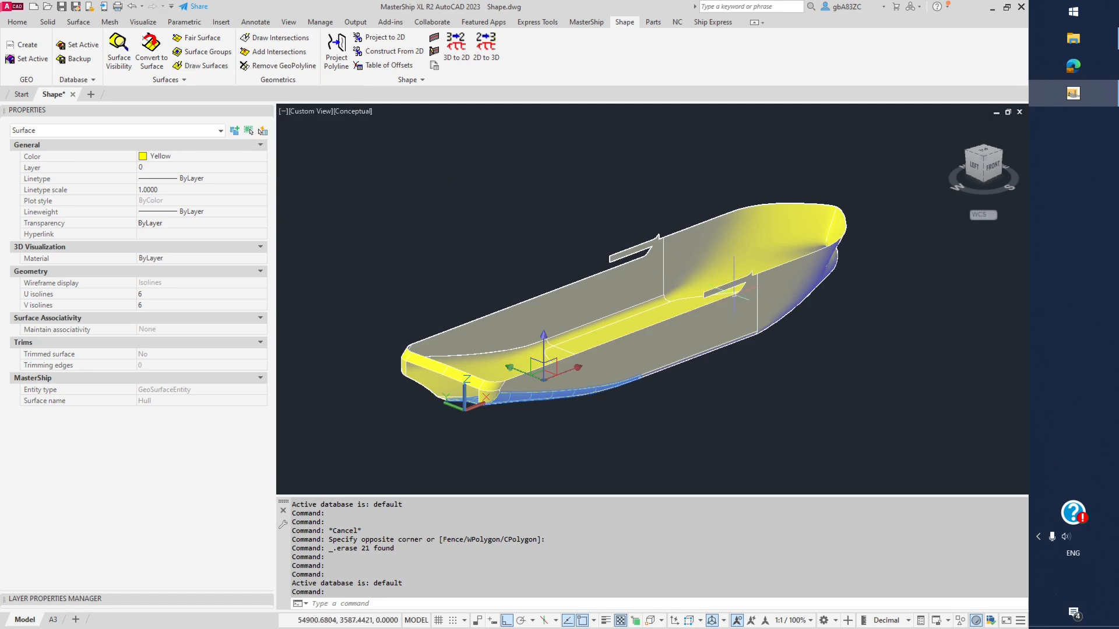
{"action": "left_click", "coordinate": [695, 244]}
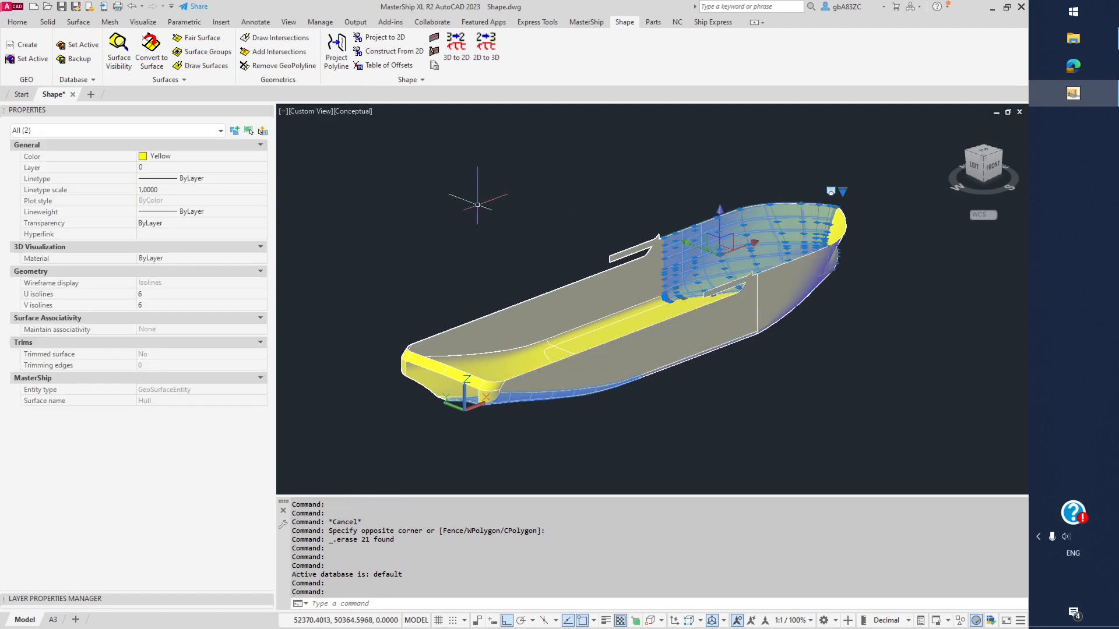
{"action": "key", "text": "Escape"}
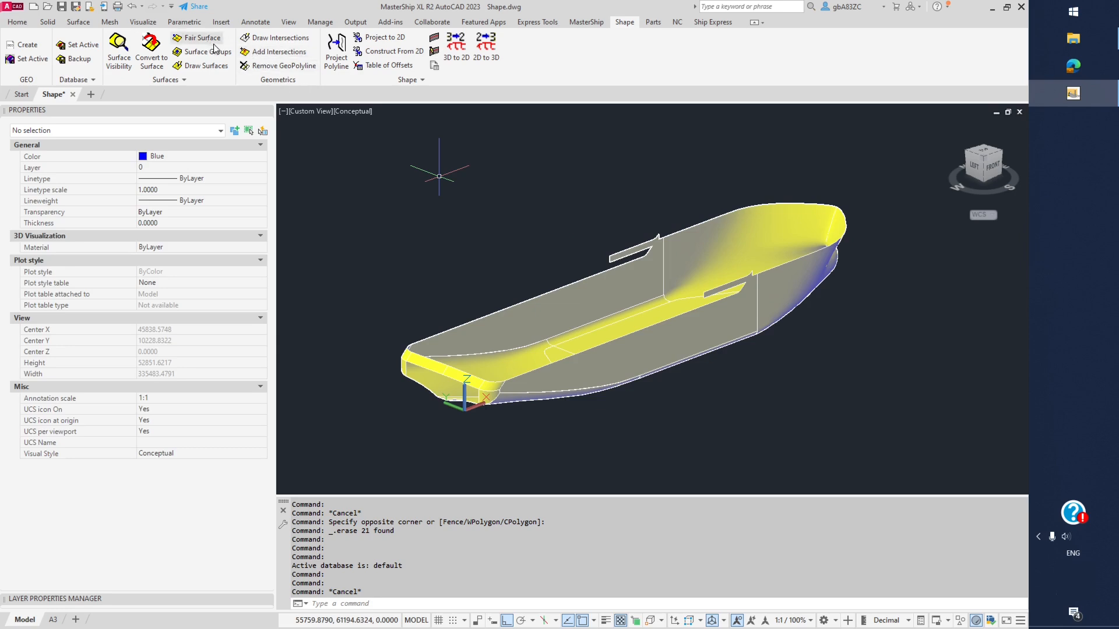